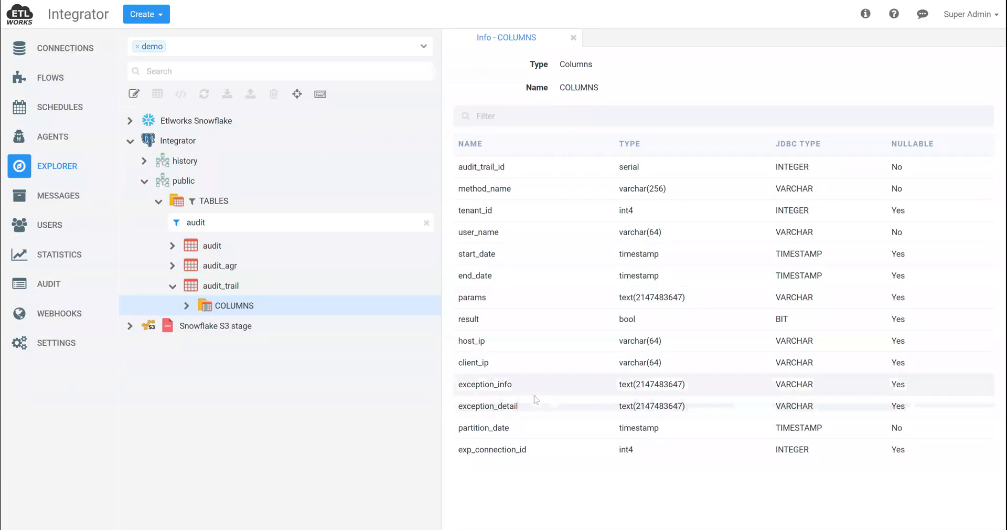
Examine the audit_trail table's columns in the Integrator public schema, including the details of the start_date column
click(221, 286)
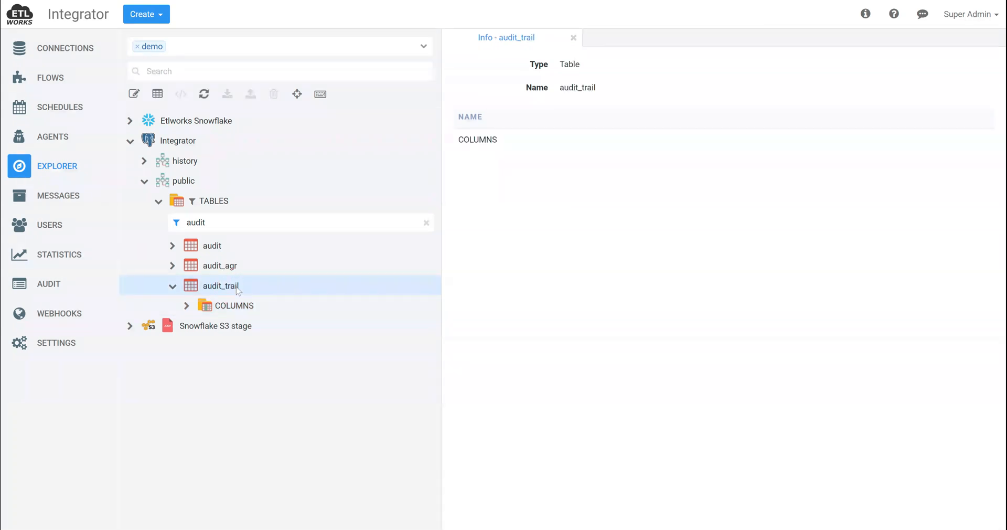
click(247, 307)
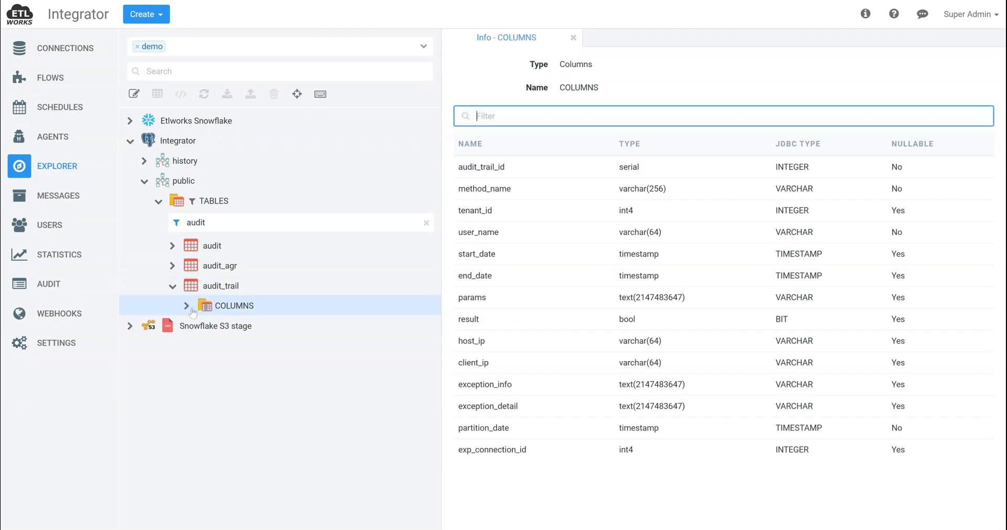
click(187, 306)
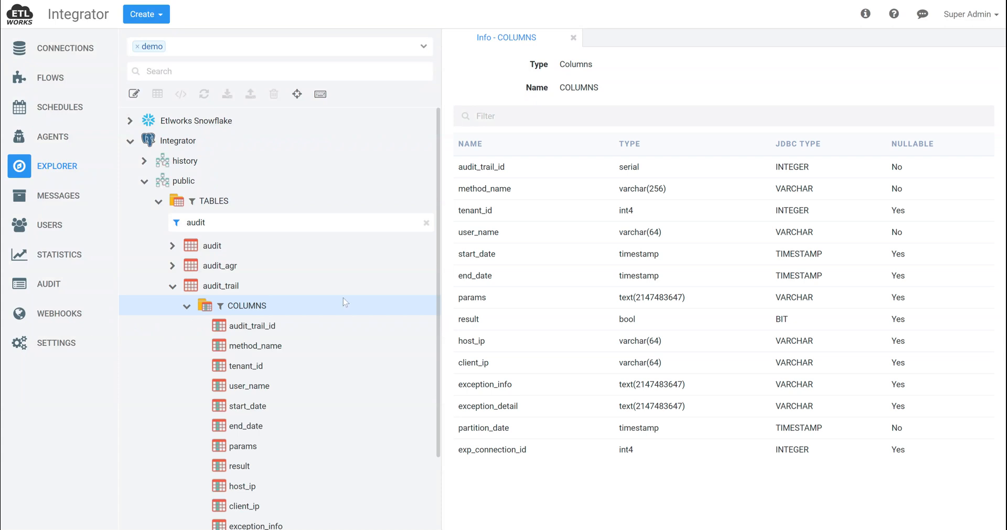
scroll(344, 297, down, 3)
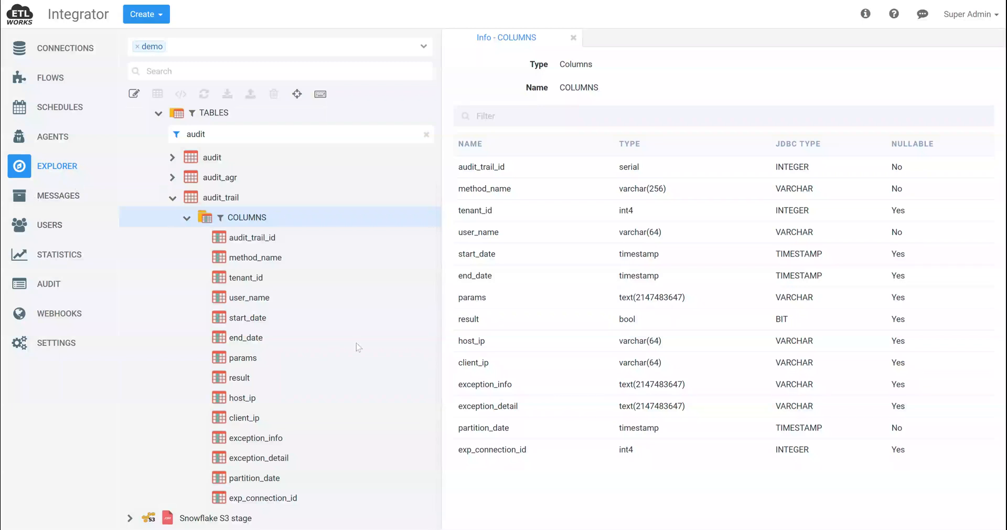
click(256, 317)
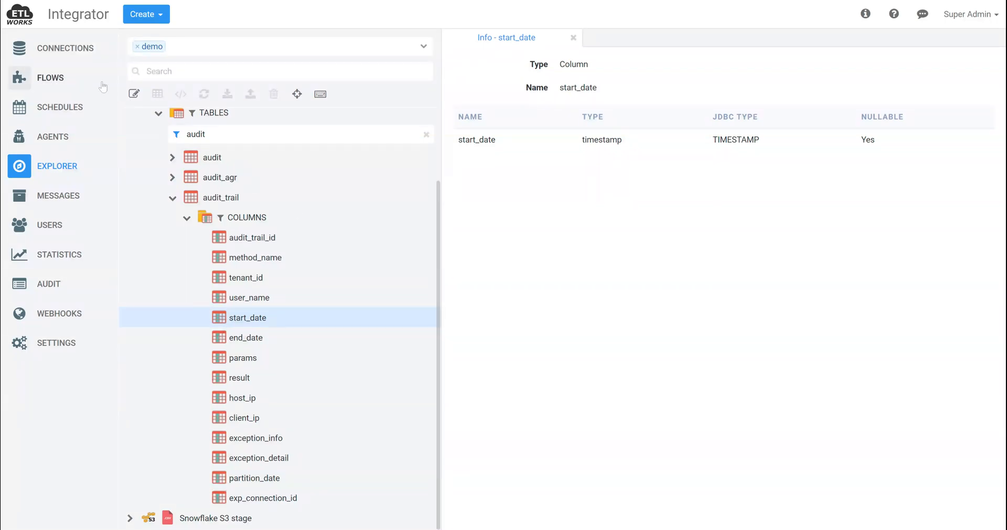
Open an SQL editor, load select min(start_date), max(start_date) from public.audit_trail from the query history, and run it
click(134, 93)
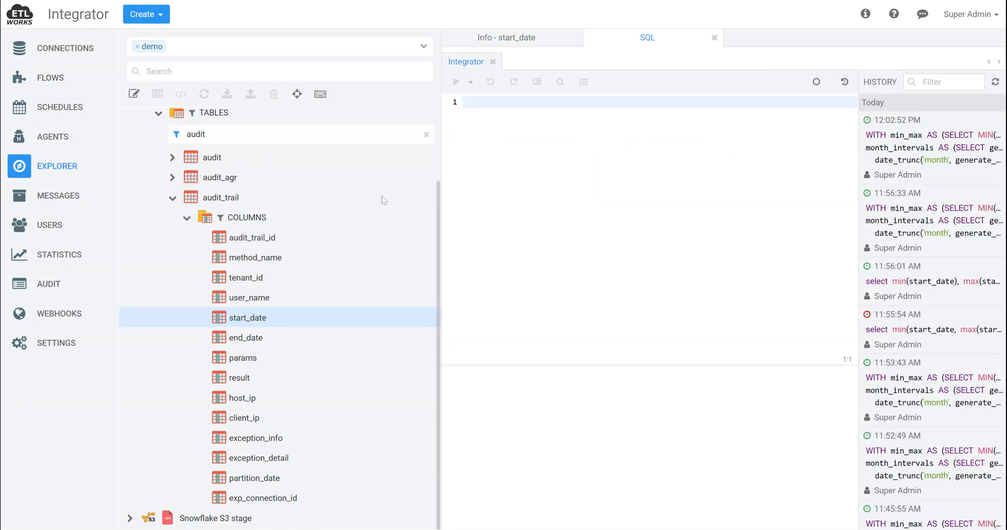
click(970, 266)
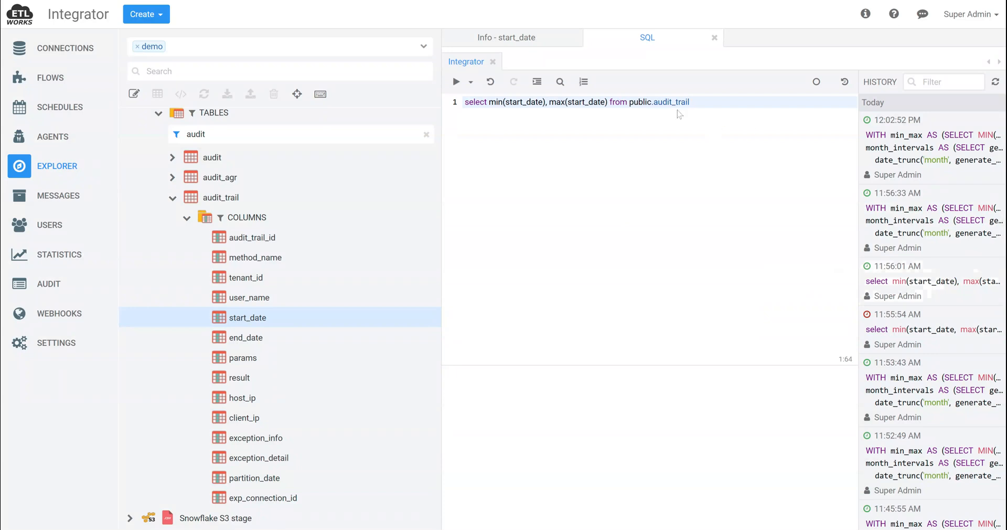
click(575, 102)
click(709, 102)
click(456, 82)
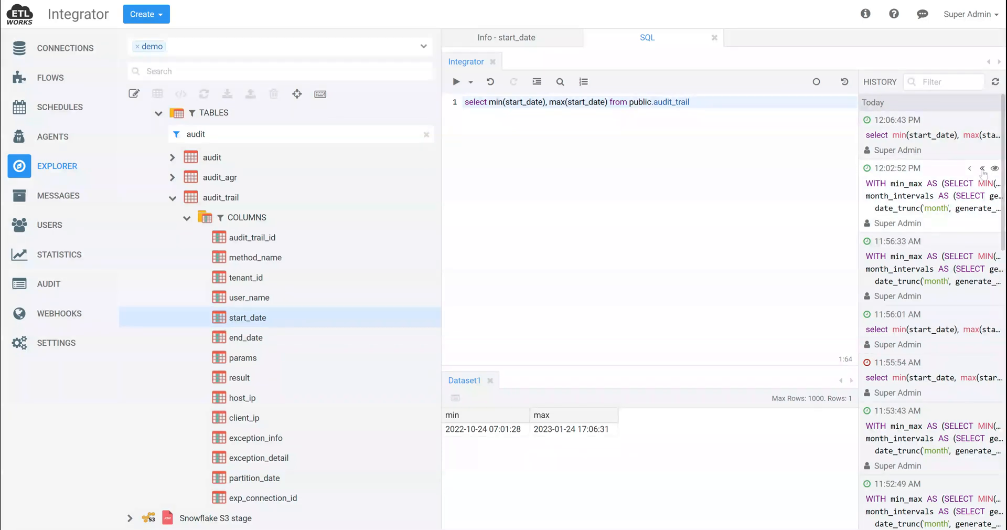
Replace the query with the latest month_intervals query from the history, run it, and examine its monthly START_DATE, END_DATE and INTERVAL_NAME columns
click(982, 169)
click(455, 82)
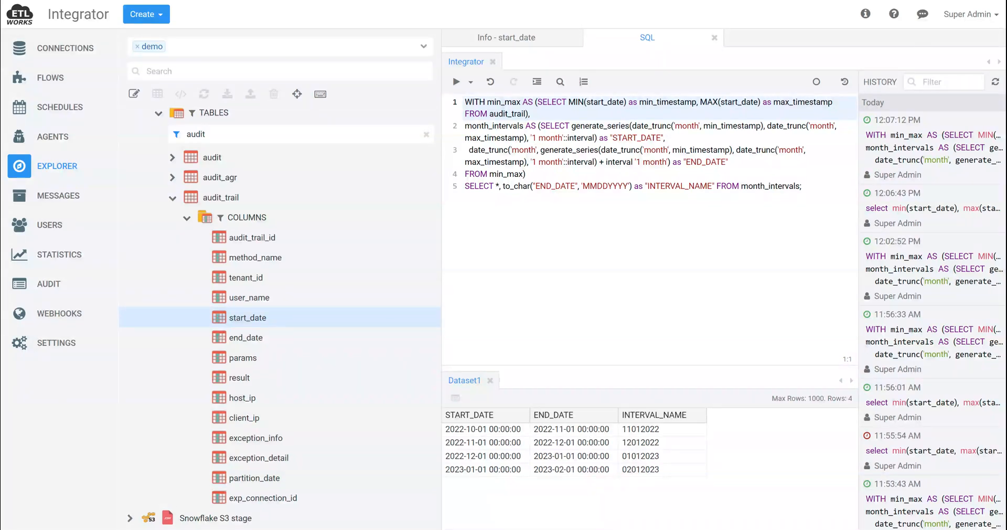
click(827, 126)
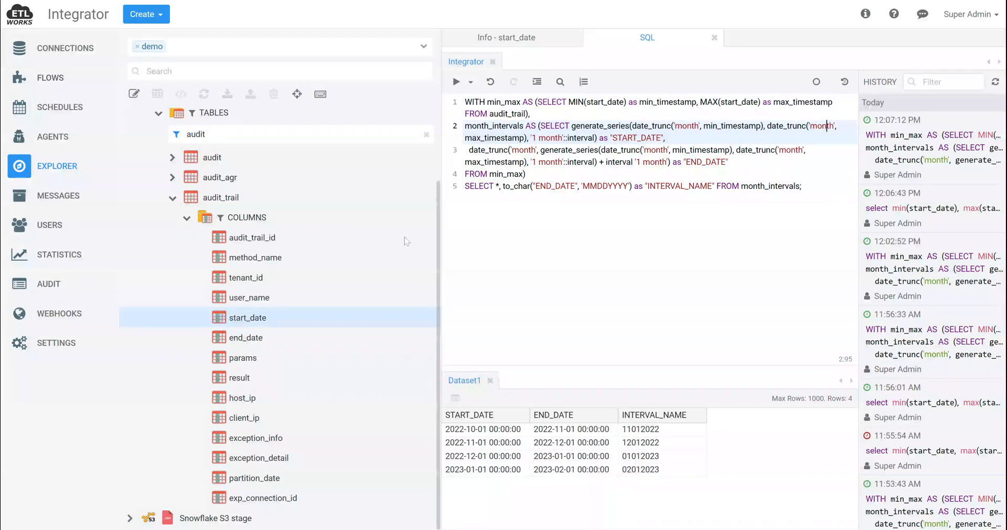
Delete the existing Extract flow tagged demo, leaving its referenced connections, formats and schedules in place
click(62, 84)
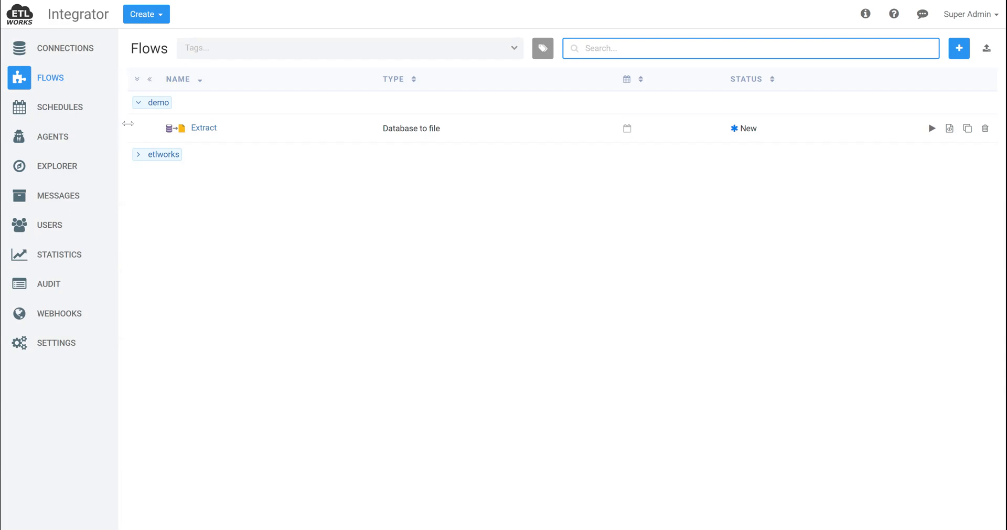
click(985, 128)
click(609, 333)
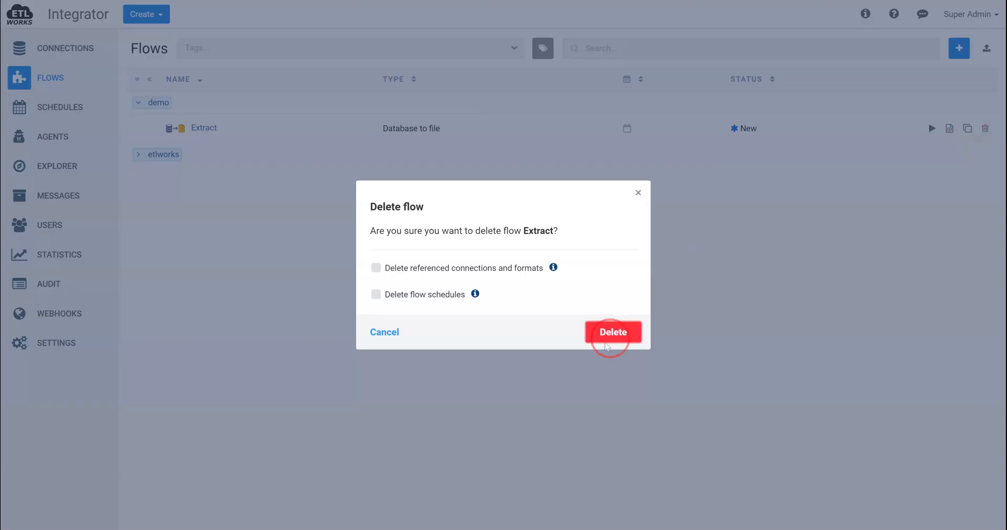
click(990, 16)
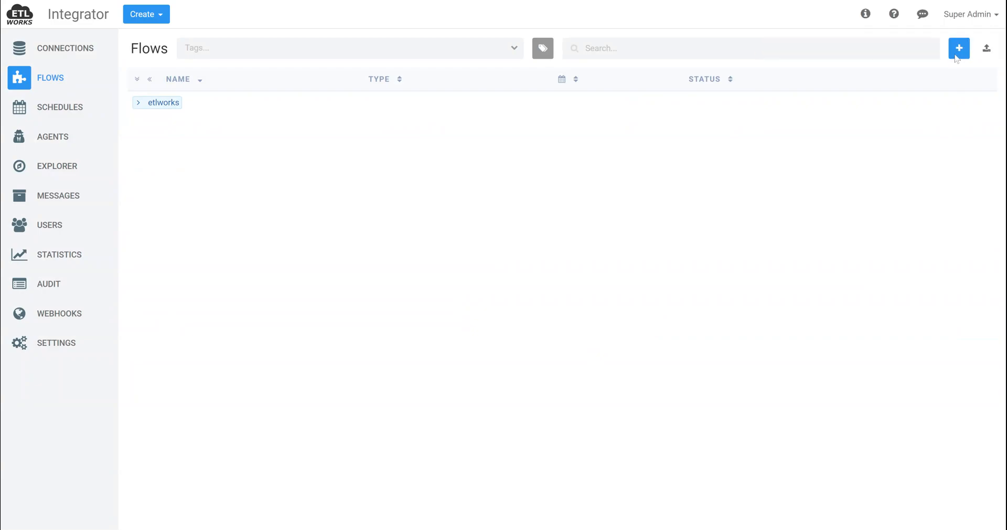
Create a new Database to file flow named Extract and tag it demo
click(958, 48)
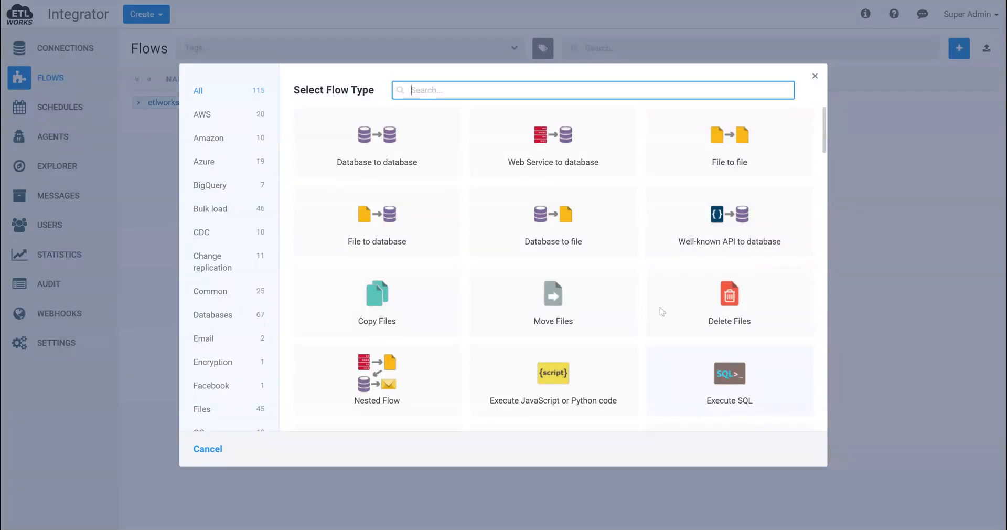
click(544, 229)
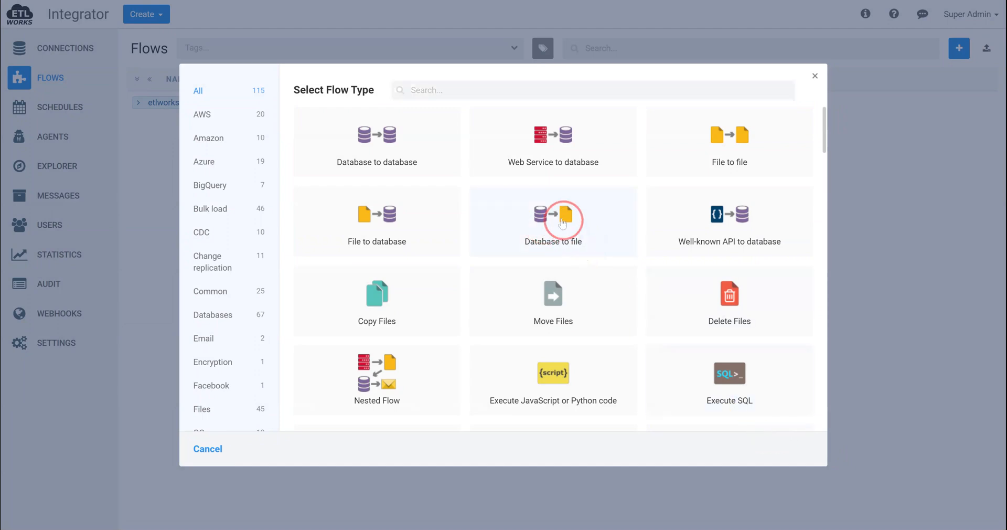
click(565, 227)
click(790, 449)
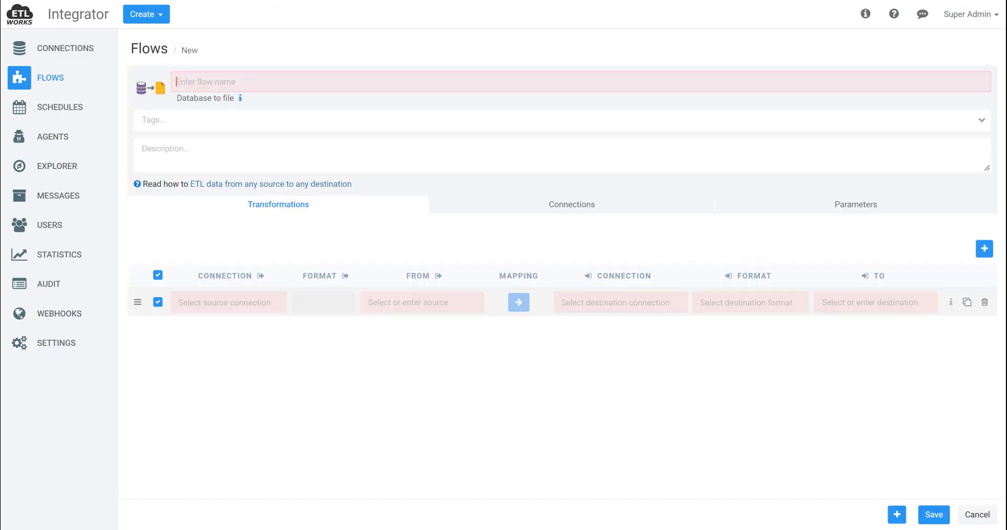
text(Ex)
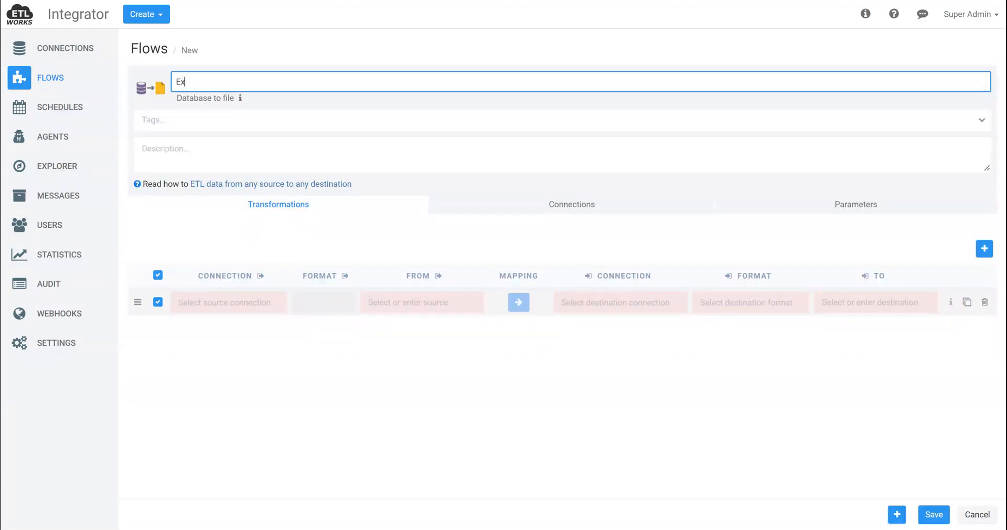
text(tract)
key(Tab)
click(198, 138)
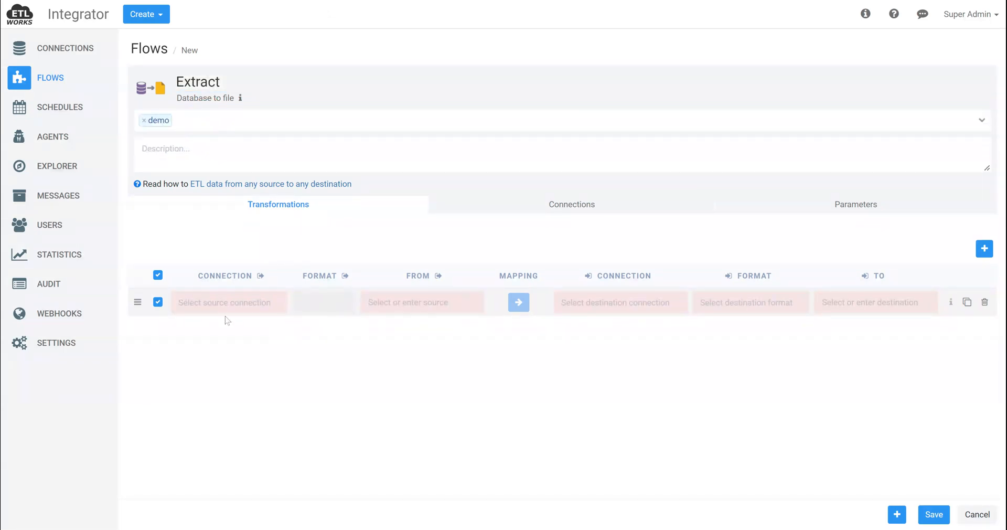
Set the transformation's source connection to Integrator and its source table to public.audit_trail
click(229, 313)
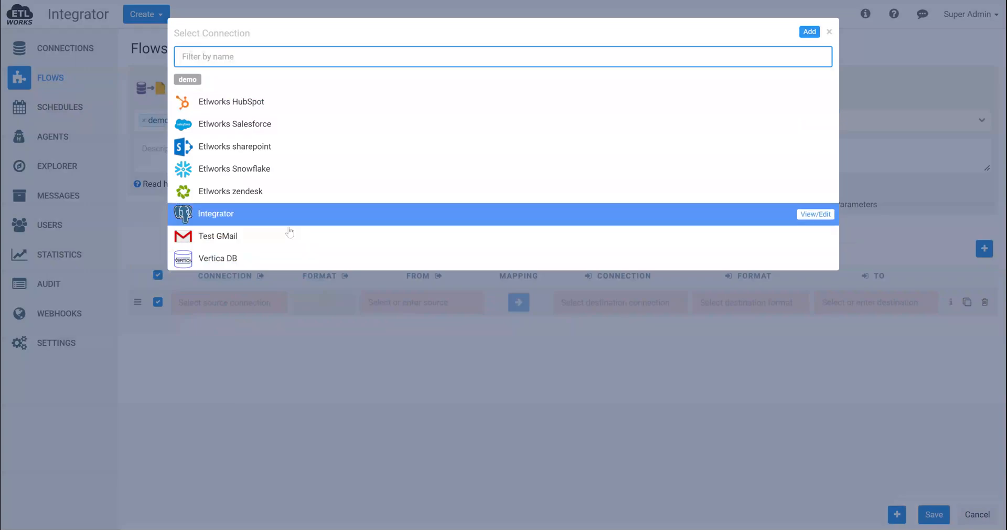
click(268, 218)
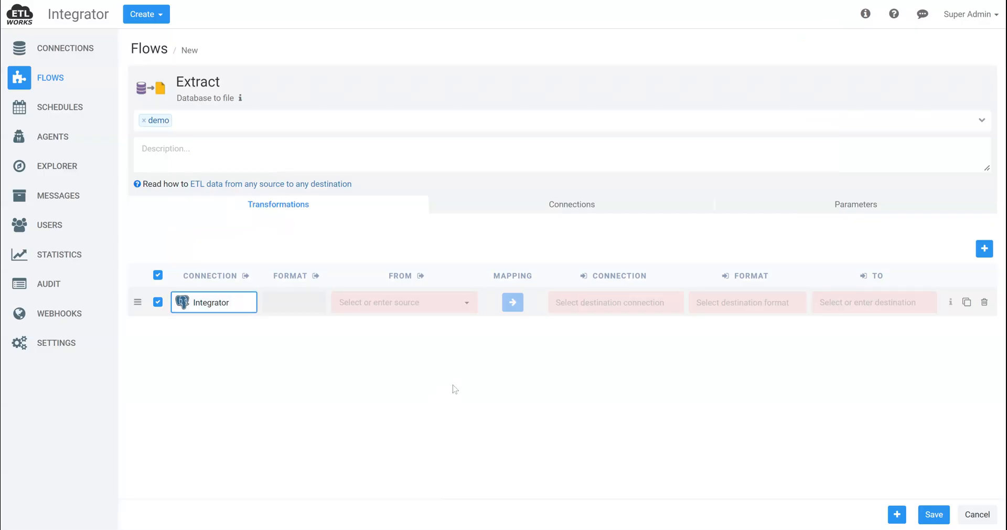
click(408, 302)
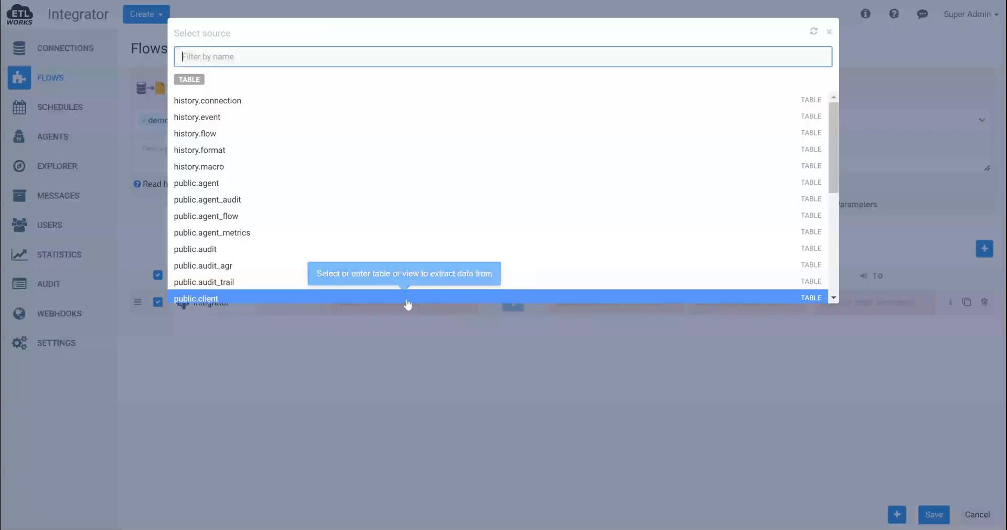
text(aud)
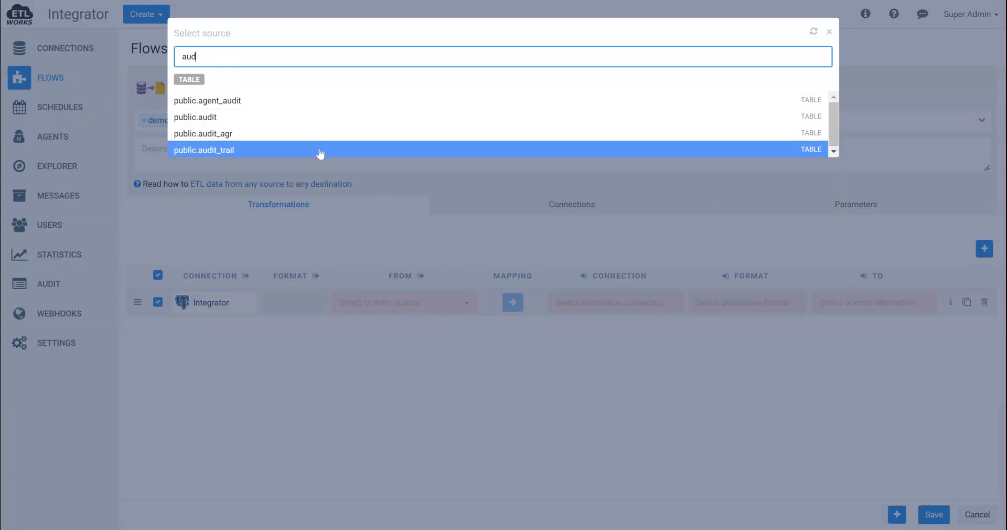
click(320, 152)
Set the transformation's destination connection to Snowflake S3 stage and the destination format to CSV
click(611, 303)
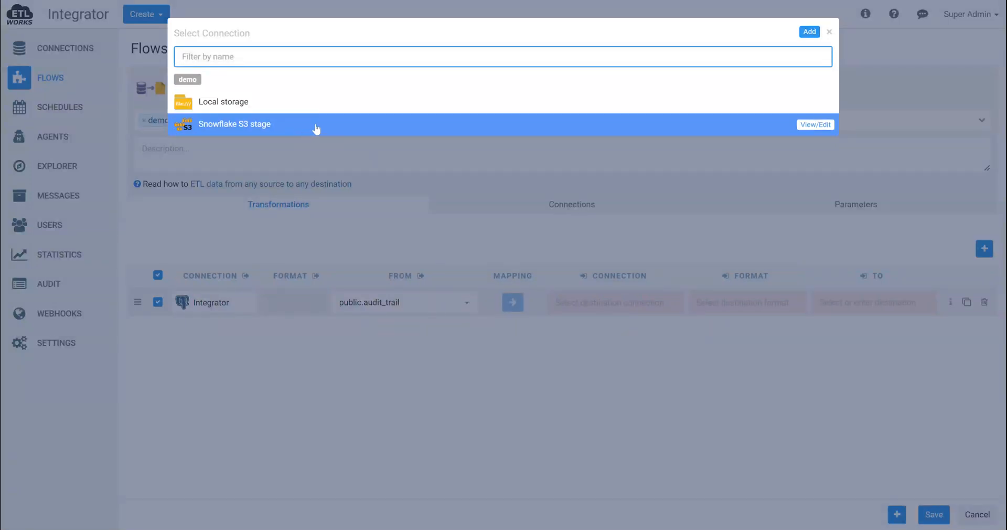
click(315, 129)
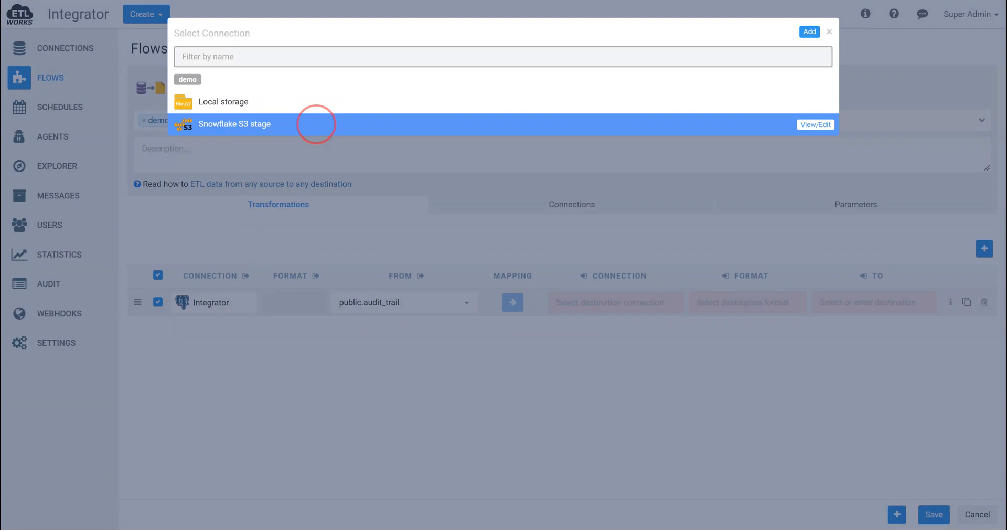
click(317, 128)
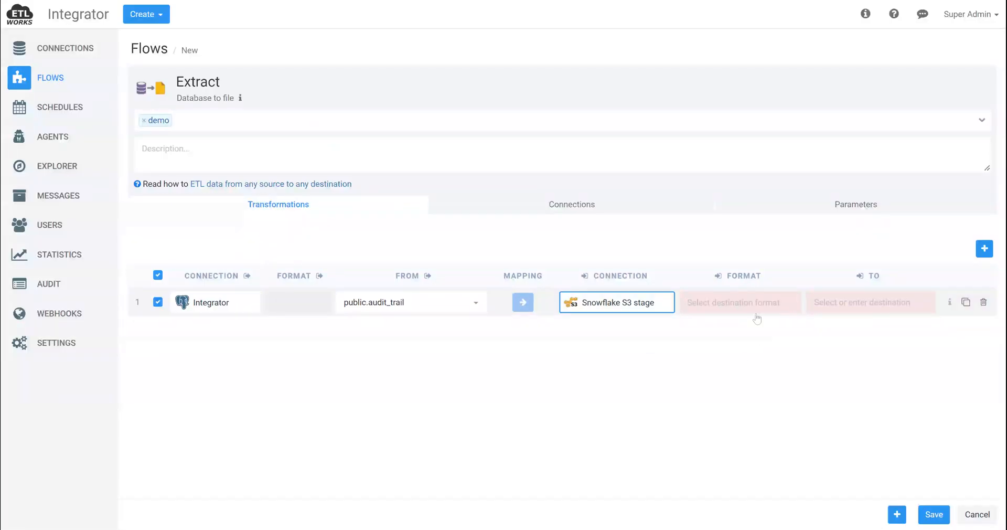
click(715, 305)
click(266, 88)
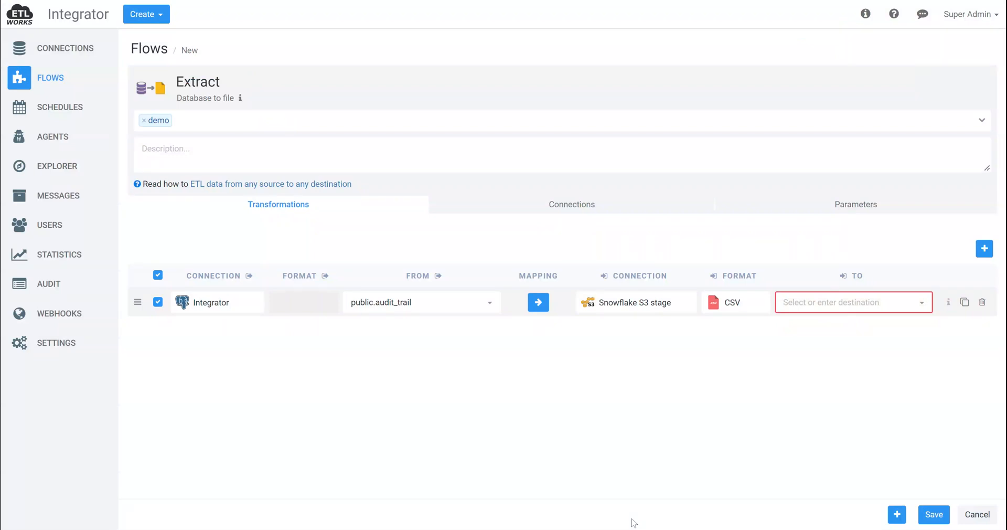
Enter audit_trail_{interval_name}.csv as the transformation's destination file name
text(audit_trai)
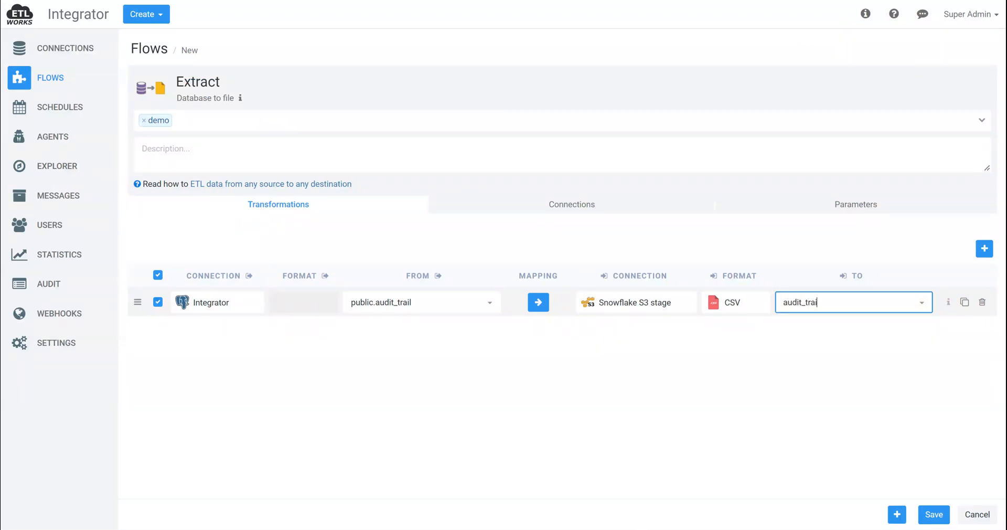
text(l_{interval_name})
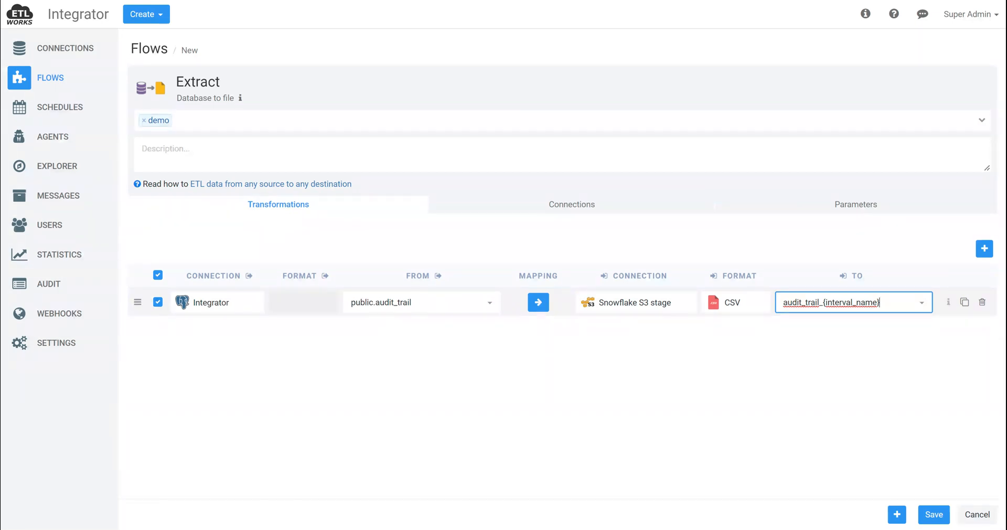
text(.csv)
drag(819, 302, 777, 303)
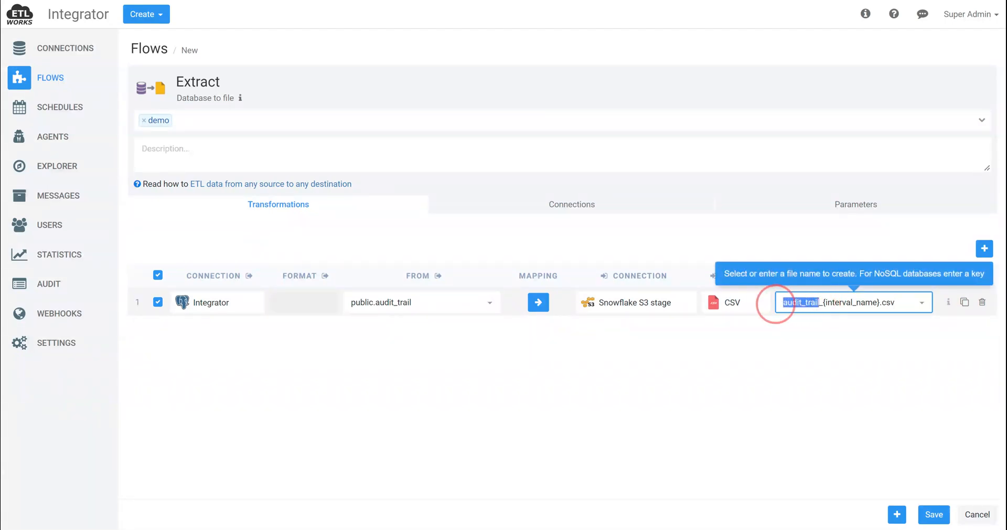
click(852, 303)
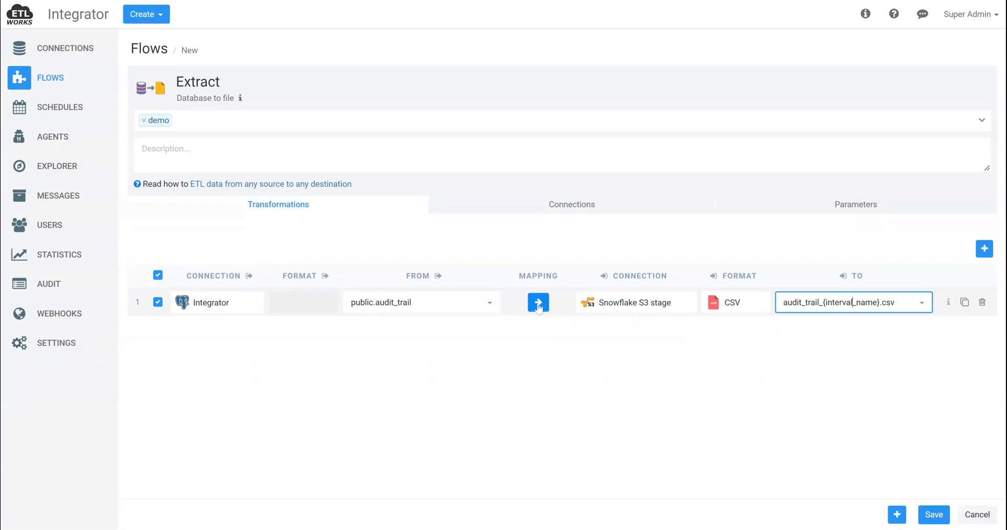
Open the transformation's mapping and begin its source query with select * from audit_trail
click(538, 304)
click(222, 191)
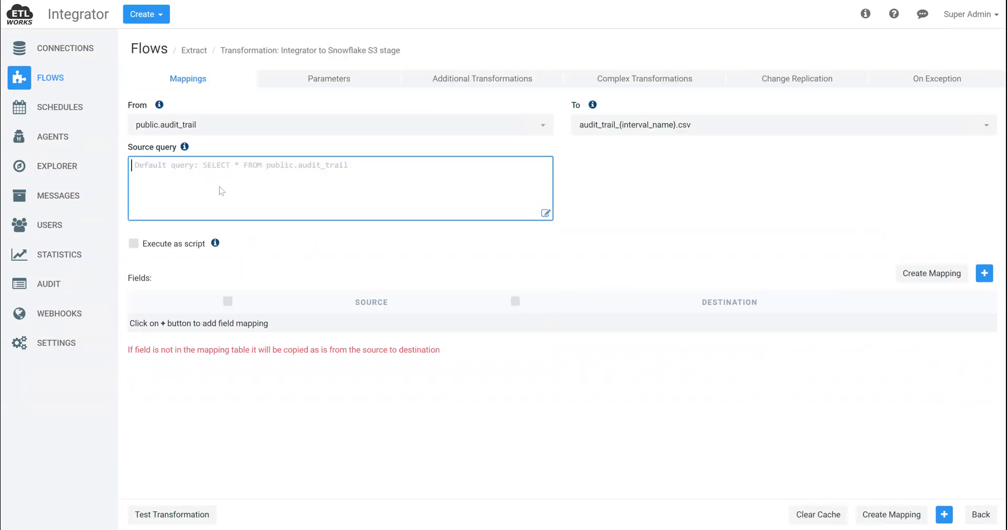
text(select )
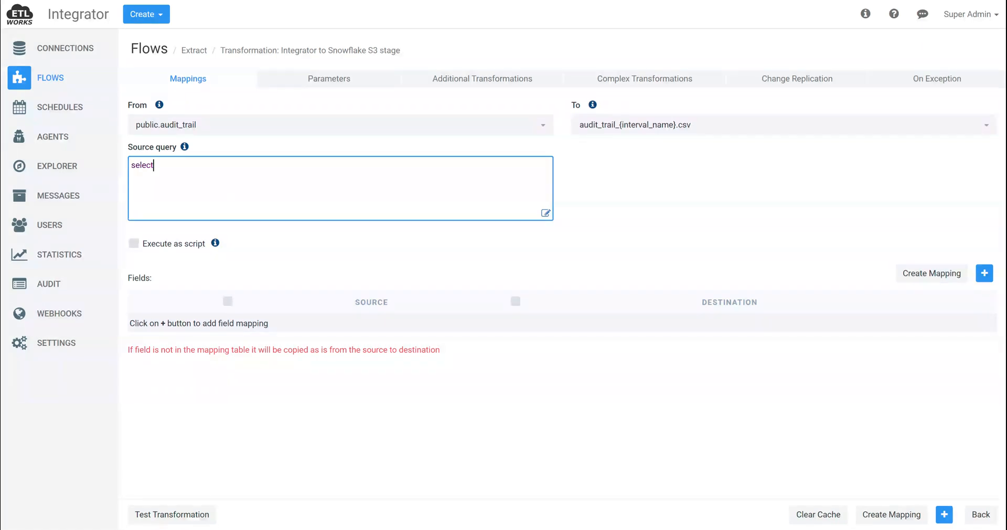
text(* from )
text(audit)
text(_)
text(trail )
text(where)
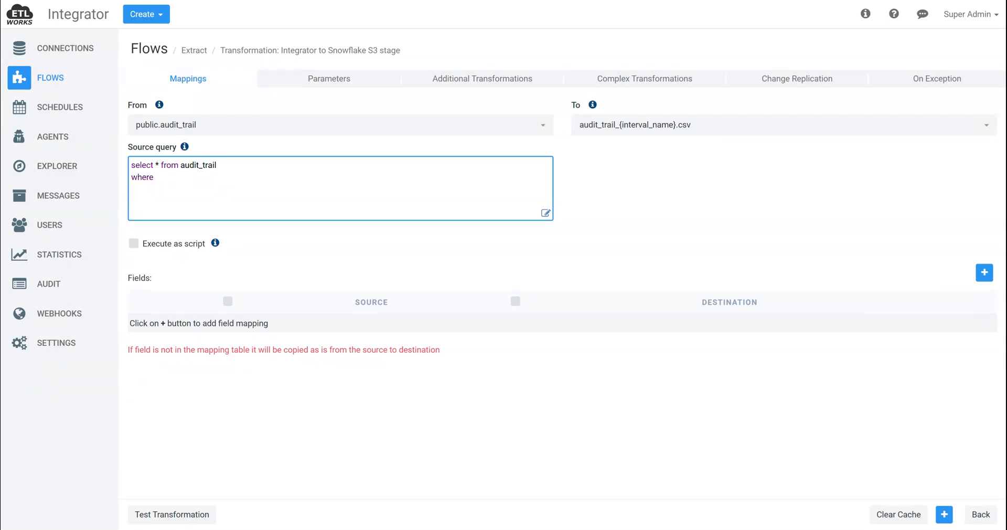
text( stra)
Add a where clause to the source query with the condition start_date >= '{START_DATE}', followed by and
key(BackSpace)
text(art_date <)
key(BackSpace)
text(>)
text(= '{START)
text(_DATE)
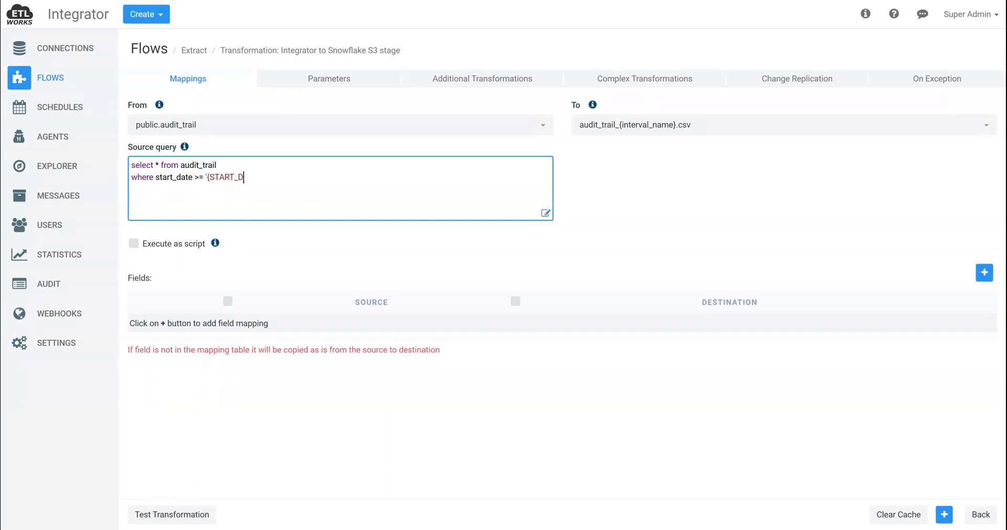
text(}')
key(BackSpace)
key(BackSpace)
text(}' and)
text( ')
Complete the source query's where clause with the condition start_date < '{END_DATE}'
key(BackSpace)
text(start_date < '{END)
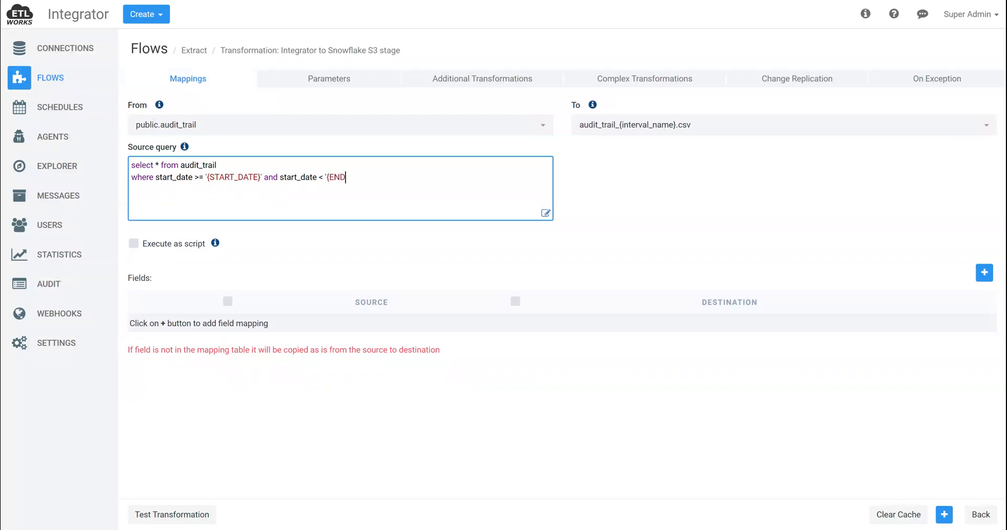
text(_DATE)
text(')
text(})
key(BackSpace)
key(BackSpace)
text(}')
click(225, 177)
click(349, 177)
Enable creating a new database connection for the source in the transformation's parameters, and save the Extract flow
click(321, 77)
scroll(556, 294, down, 4)
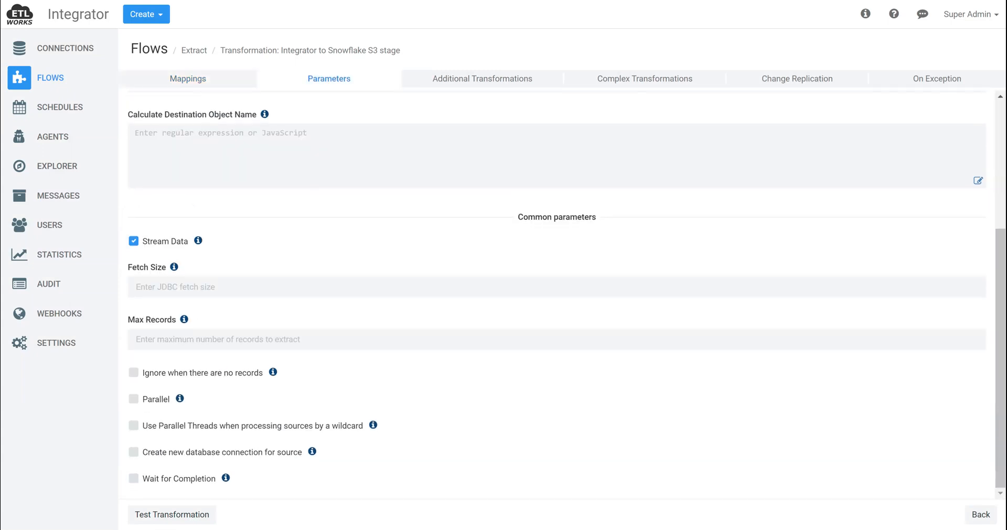
click(237, 454)
click(983, 514)
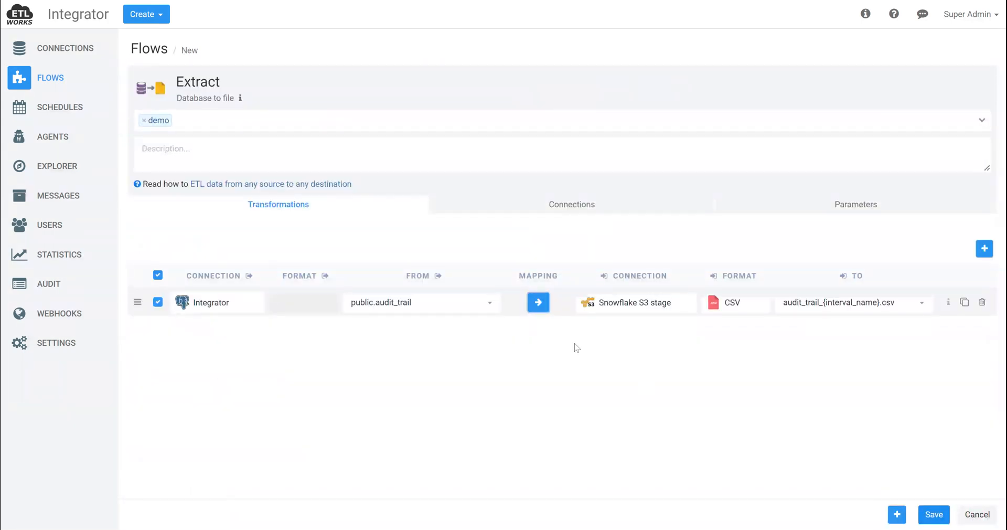
click(933, 514)
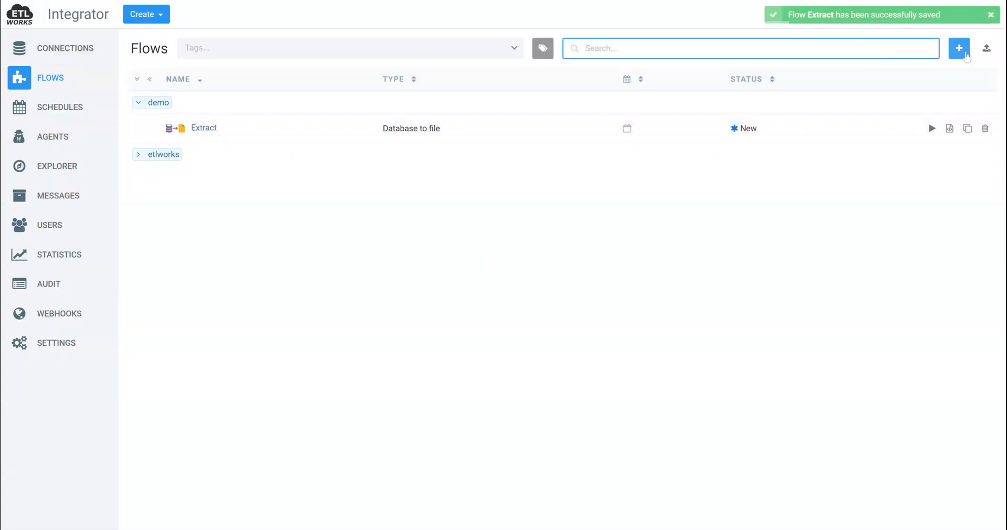
Create a new flow of the Nested Flow type
click(965, 53)
click(388, 392)
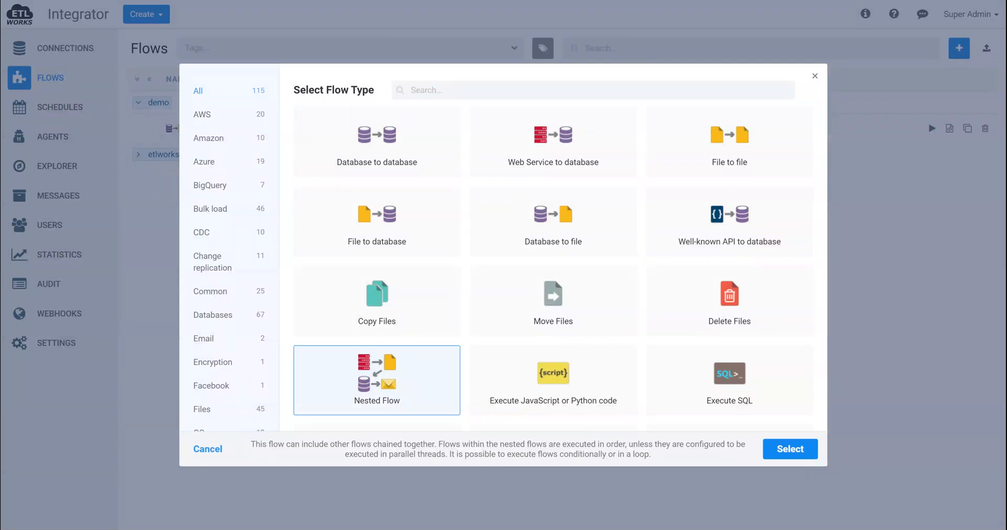
click(803, 451)
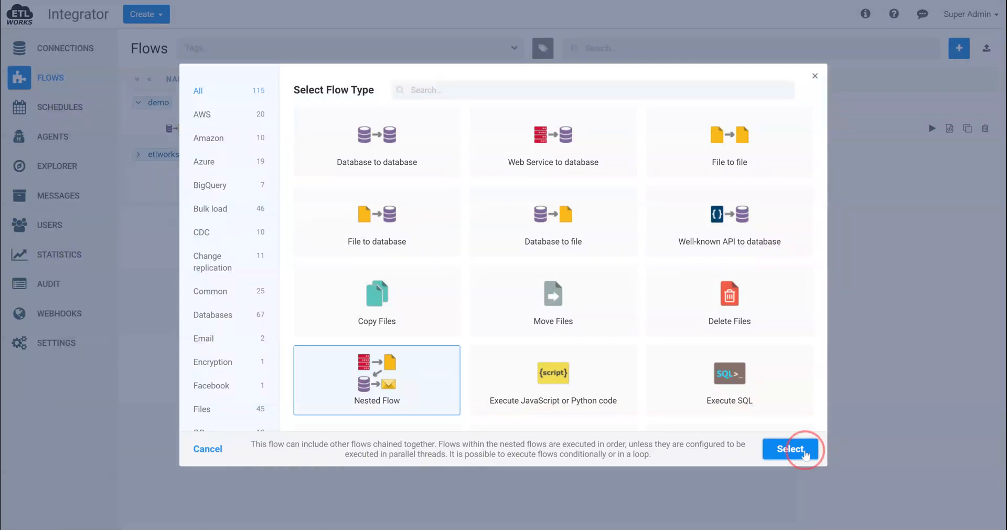
Name the nested flow Extract in parallel and tag it demo
text(Extra)
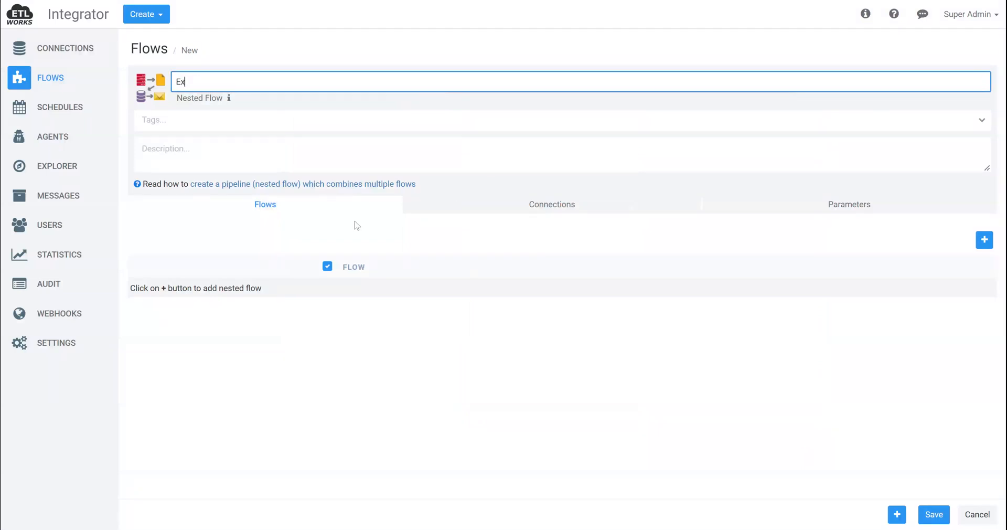
key(BackSpace)
key(BackSpace)
text(tract)
key(Home)
key(Right)
key(Right)
key(Right)
key(Delete)
key(End)
text(in parallel)
click(171, 128)
click(179, 137)
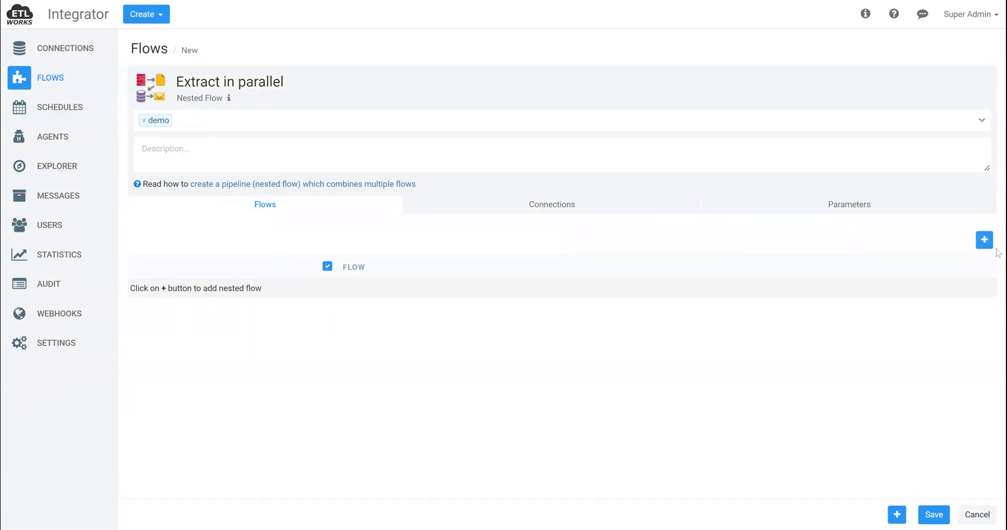
Add the Extract flow as the first flow inside the nested flow
click(984, 240)
click(246, 295)
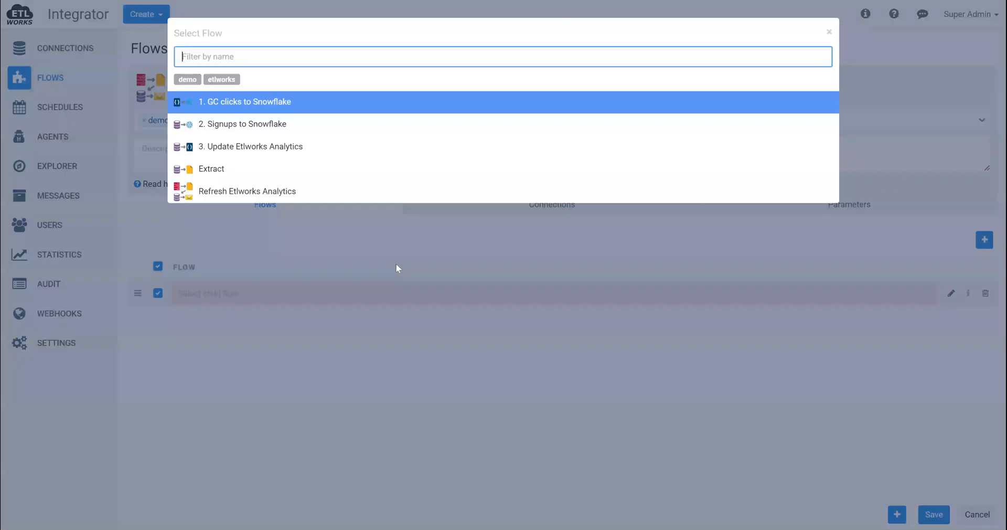
click(271, 175)
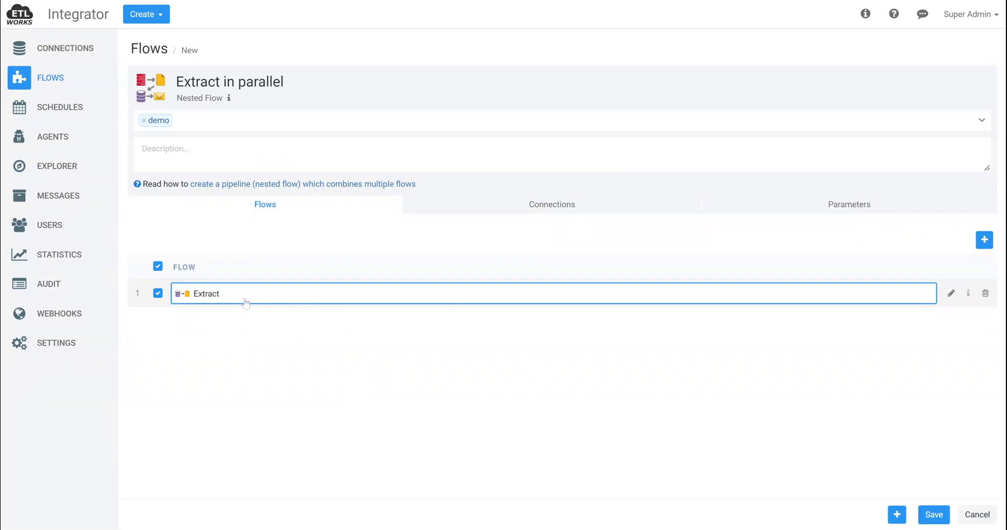
Set the nested Extract flow's loop type to SQL and its loop connection to Integrator
click(951, 294)
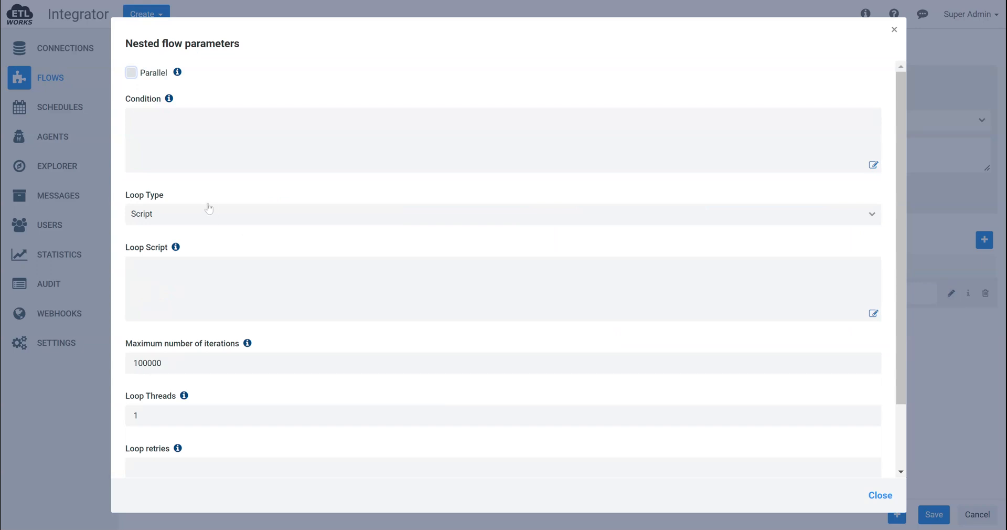
click(195, 215)
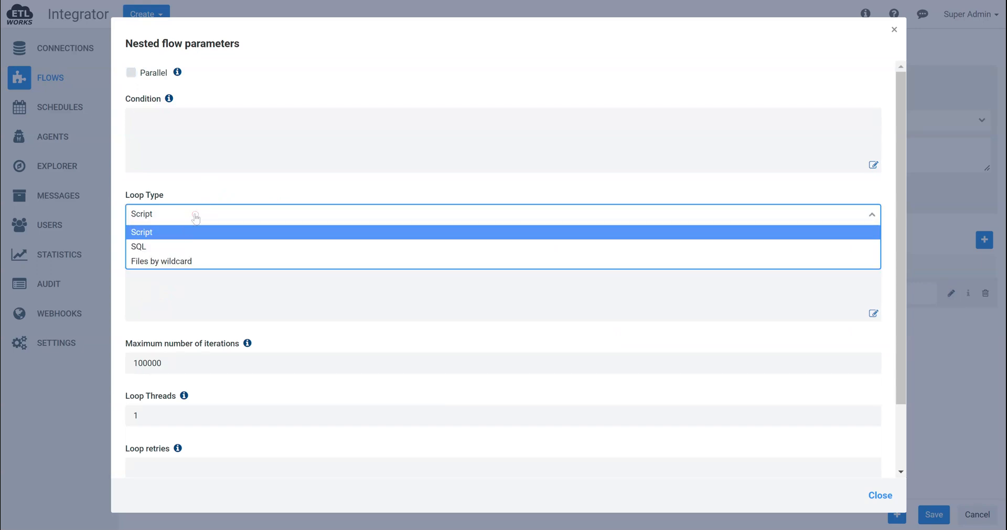
click(193, 246)
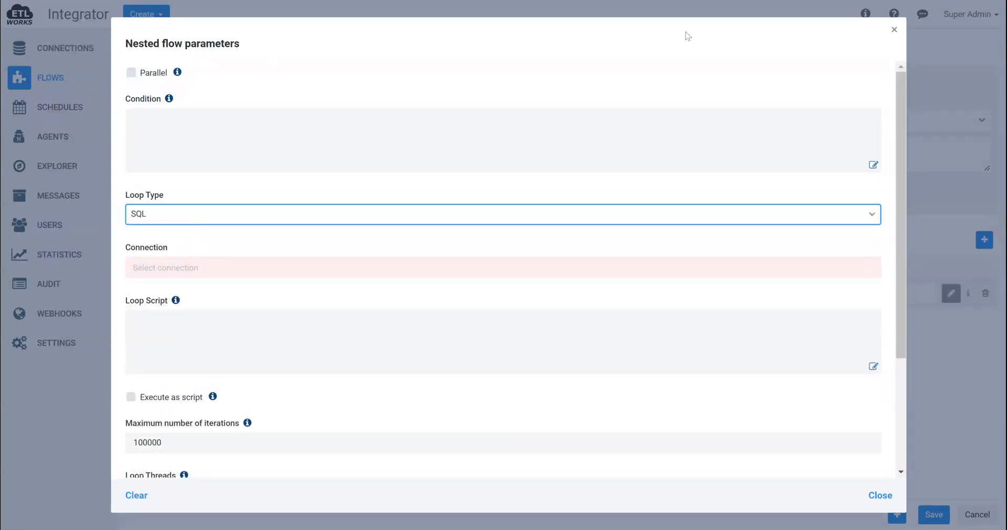
click(223, 266)
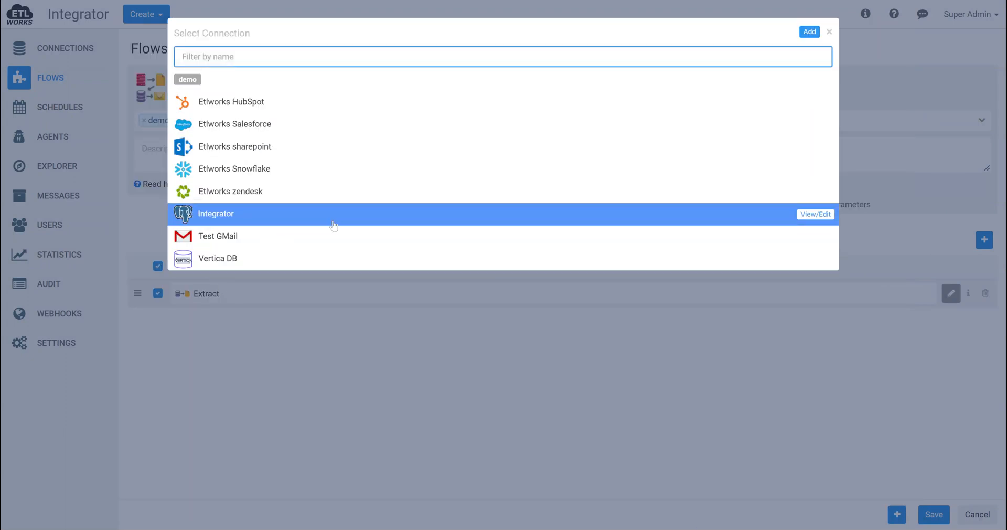
click(335, 220)
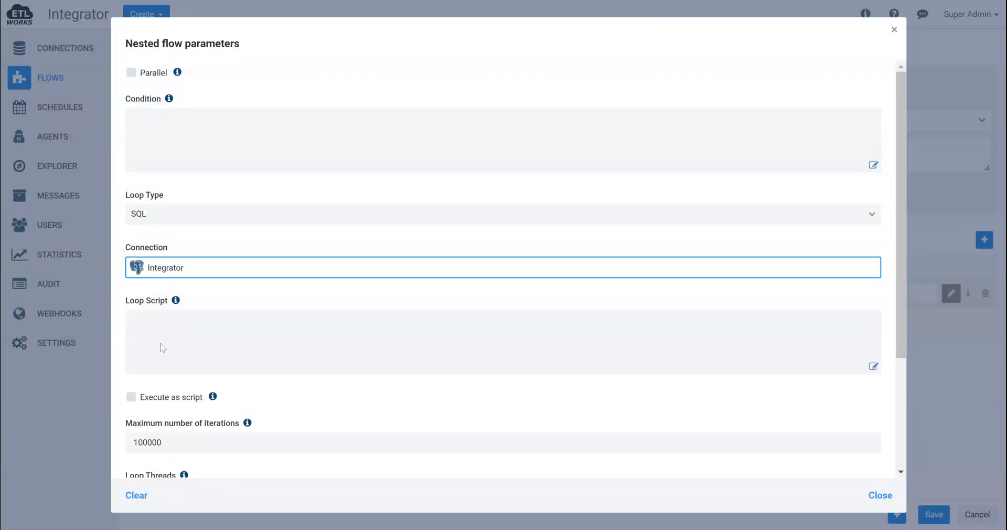
Paste the loop script that generates monthly START_DATE, END_DATE and INTERVAL_NAME values from audit_trail, and set the loop threads to 10
click(259, 350)
text(WITH min_max AS (SELECT MIN(start_date) as min_timestamp, MAX(start_date) as max_timestamp FROM audit_trail), month_intervals AS (SELECT generate_series(date_trunc('month', min_timestamp), date_trunc('month', max_timestamp), '1 month'::interval) as "START_DATE",   date_trunc('month', generate_series(date_trunc('month', min_timestamp), date_trunc('month', max_timestamp), '1 month'::interval) + interval '1 month') as "END_DATE" FROM min_max) SELECT *, to_char("END_DATE", 'MMDDYYYY') as "INTERVAL_NAME" FROM month_intervals;)
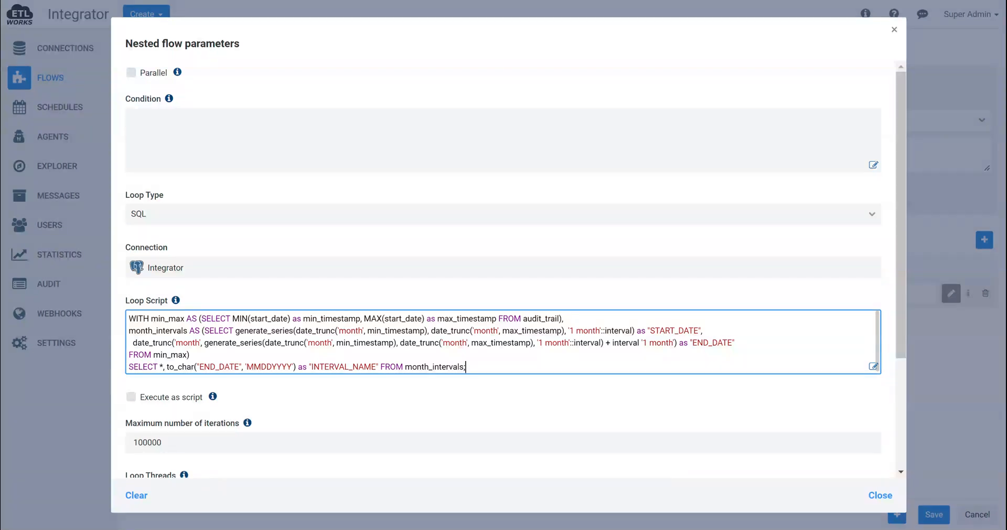
scroll(504, 342, down, 1)
scroll(231, 466, down, 1)
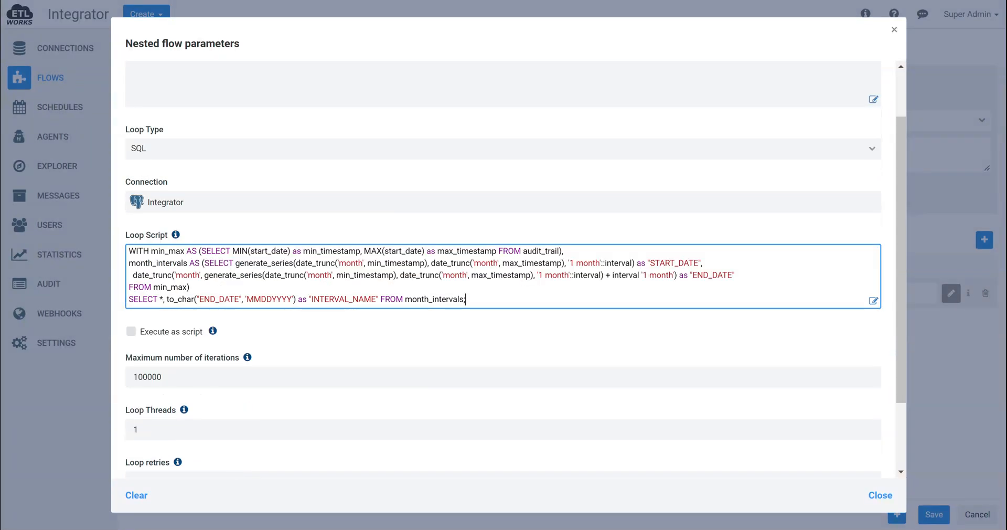
click(131, 429)
text(10)
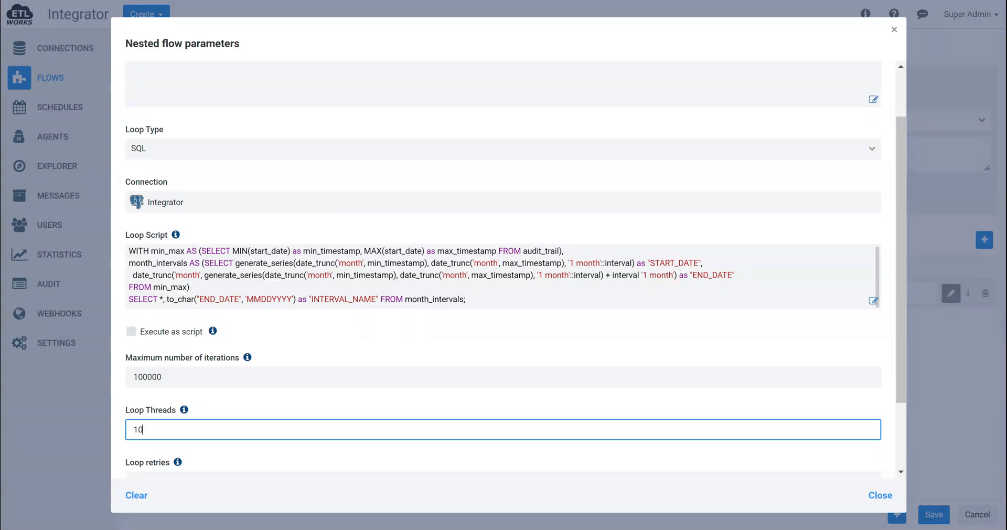
click(262, 251)
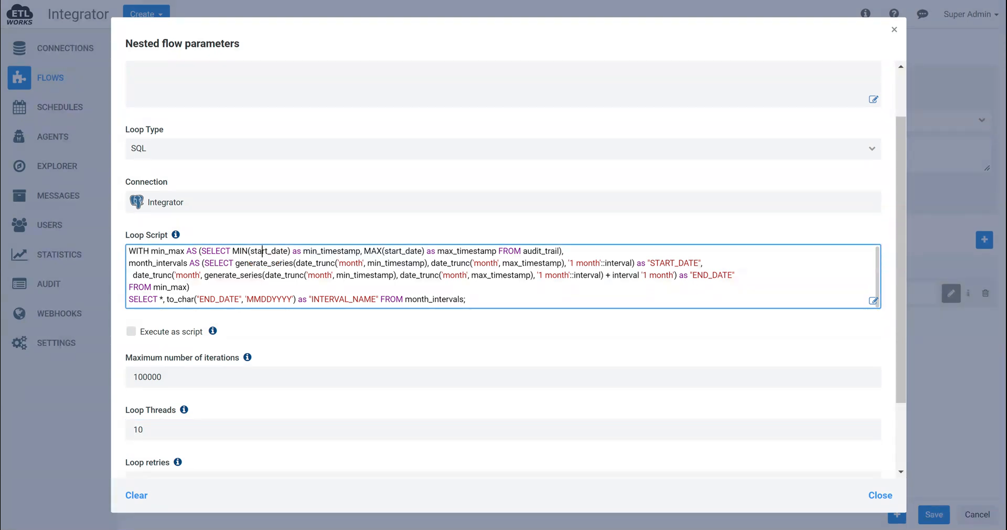
click(239, 251)
click(519, 288)
click(144, 429)
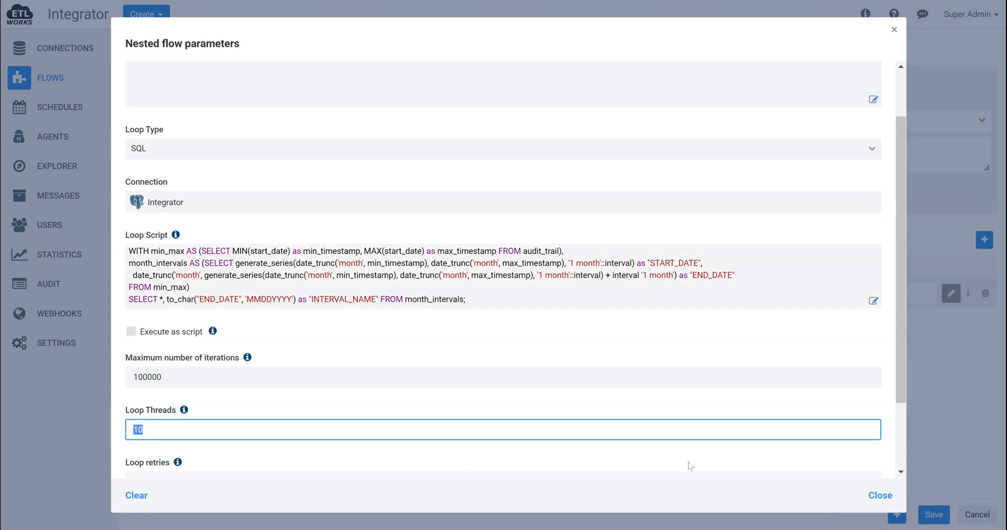
Close the nested flow parameters, save the Extract in parallel flow and run it
click(873, 494)
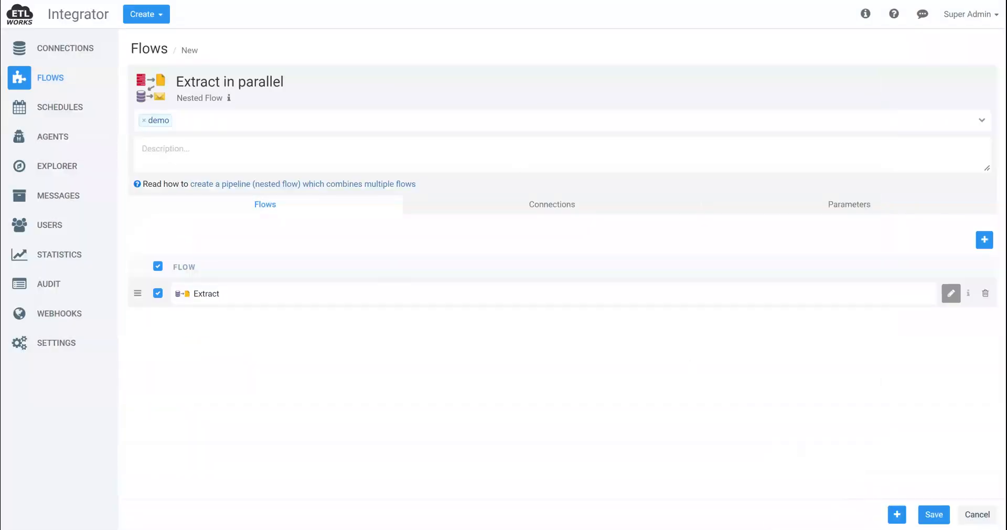
click(937, 513)
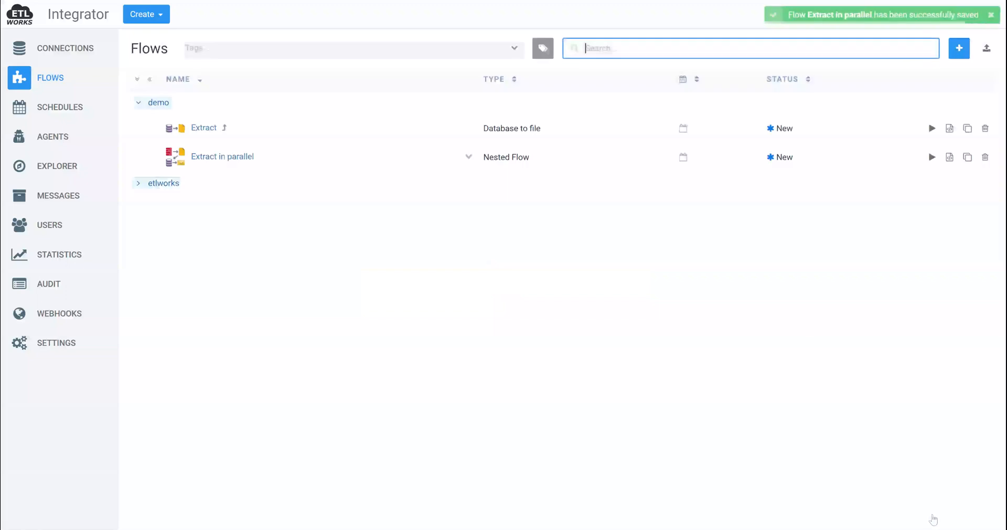
click(932, 157)
click(618, 354)
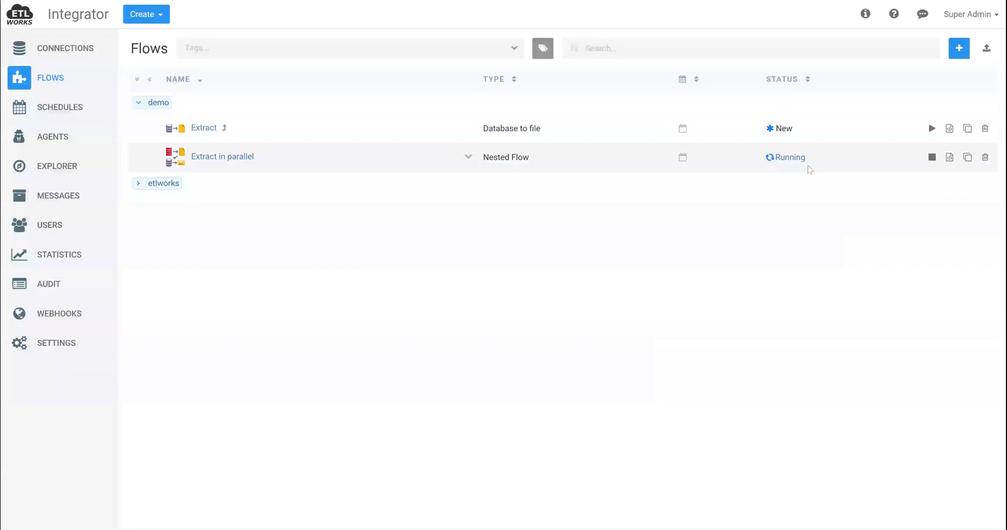
Examine the Extract in parallel run's console output during and after execution, checking which loop threads processed the data
click(799, 162)
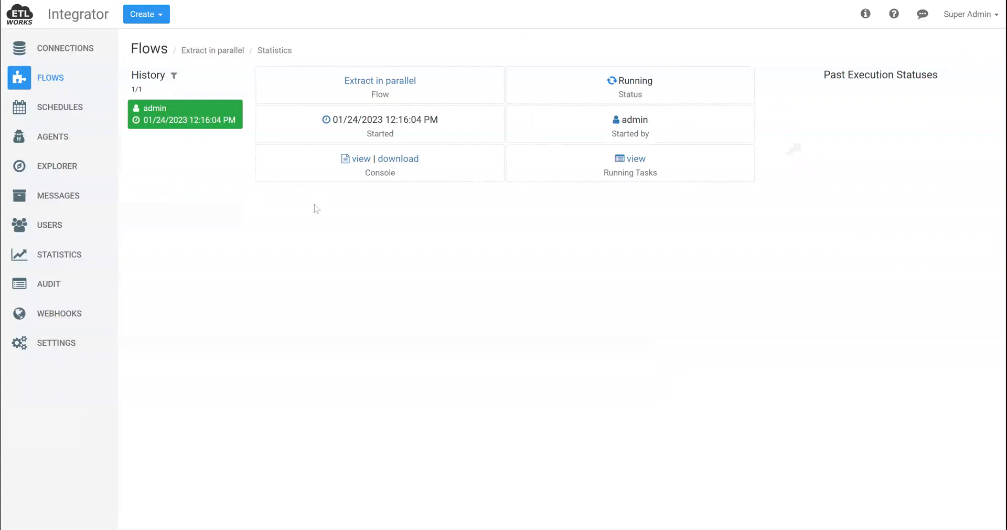
click(362, 158)
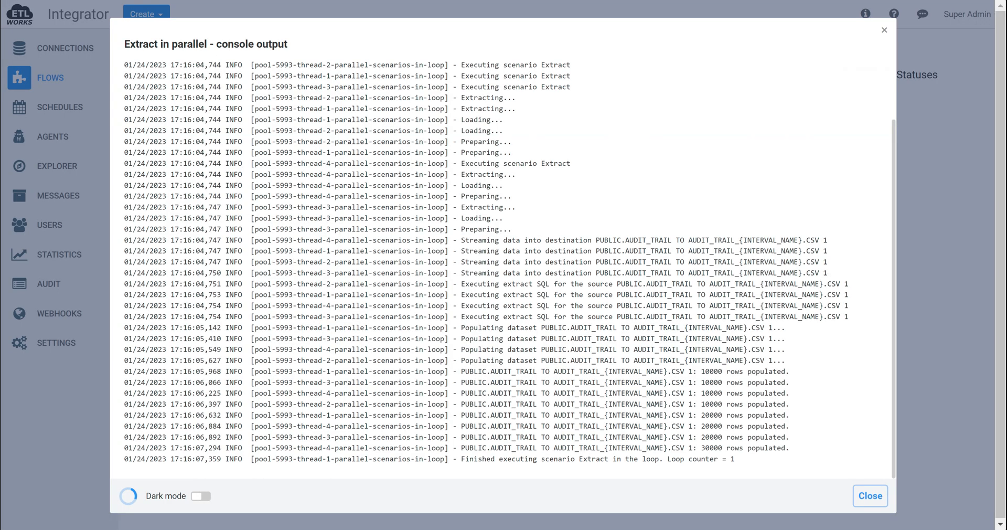
click(323, 270)
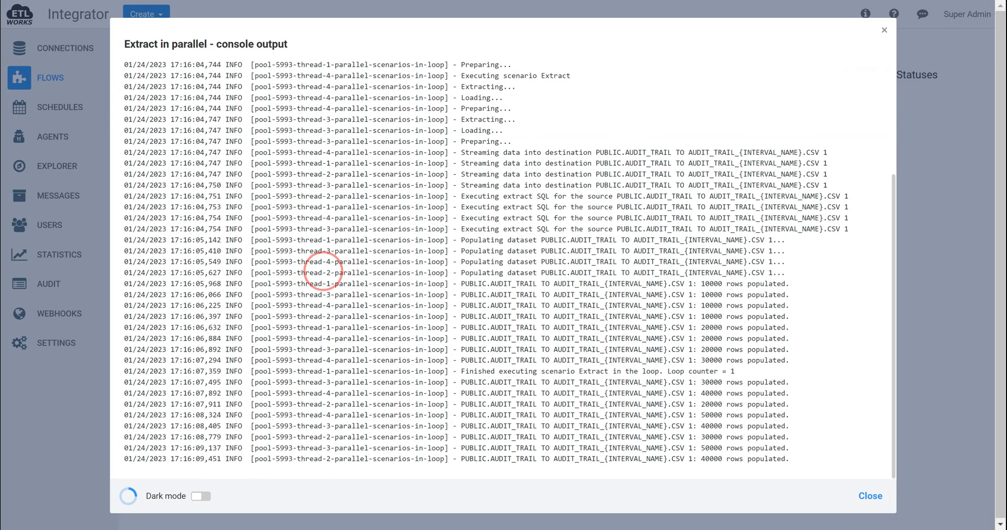
drag(323, 271, 326, 282)
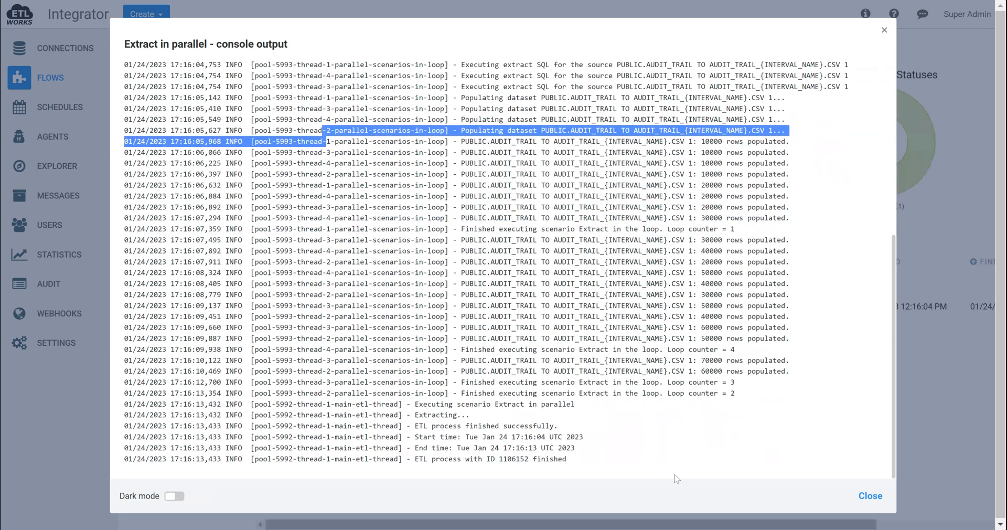
key(Escape)
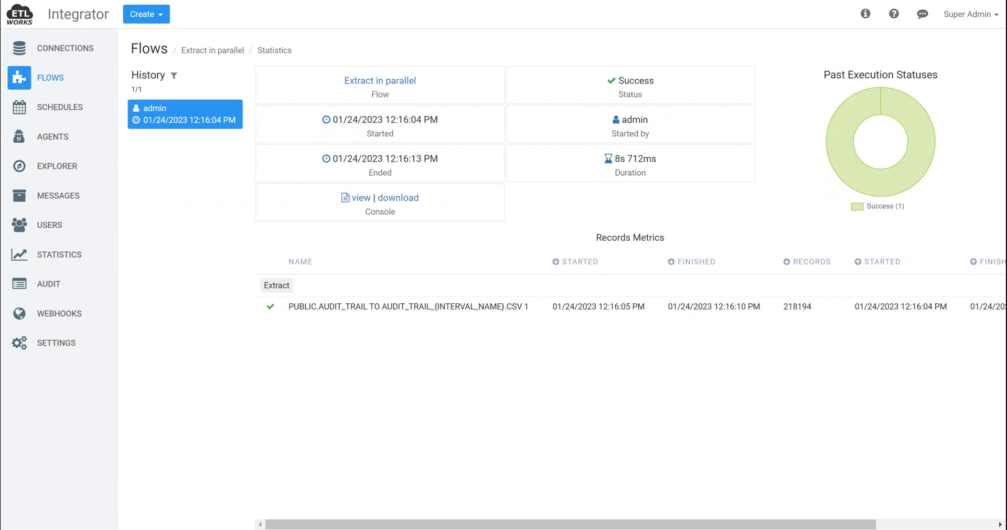
click(362, 197)
scroll(503, 267, down, 2)
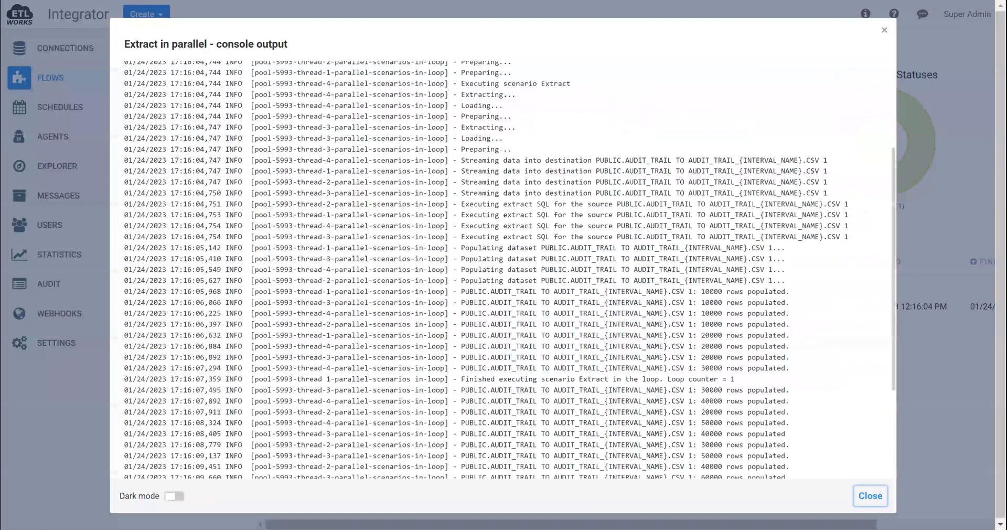
drag(323, 280, 331, 280)
click(871, 501)
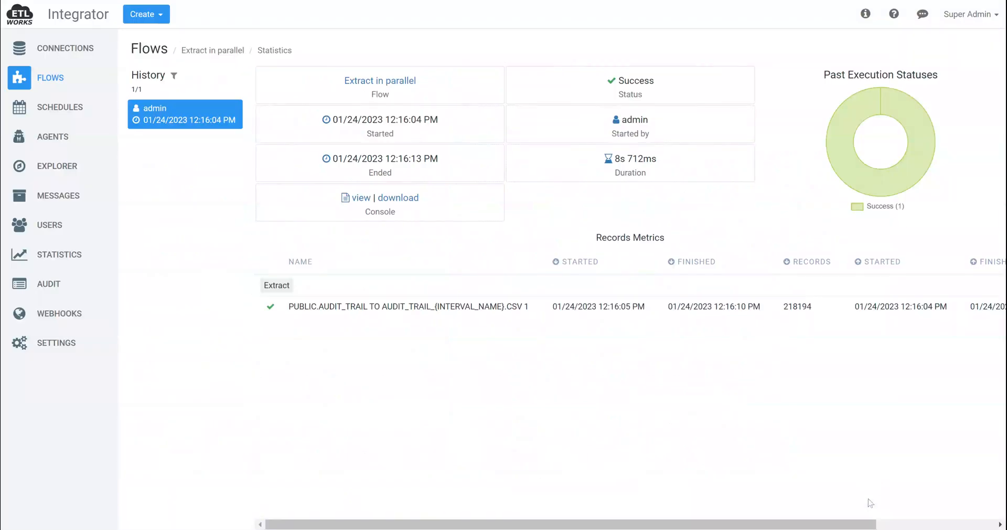
Expand the Snowflake S3 stage connection in Explorer and view the data of audit_trail_11012022.csv
click(53, 165)
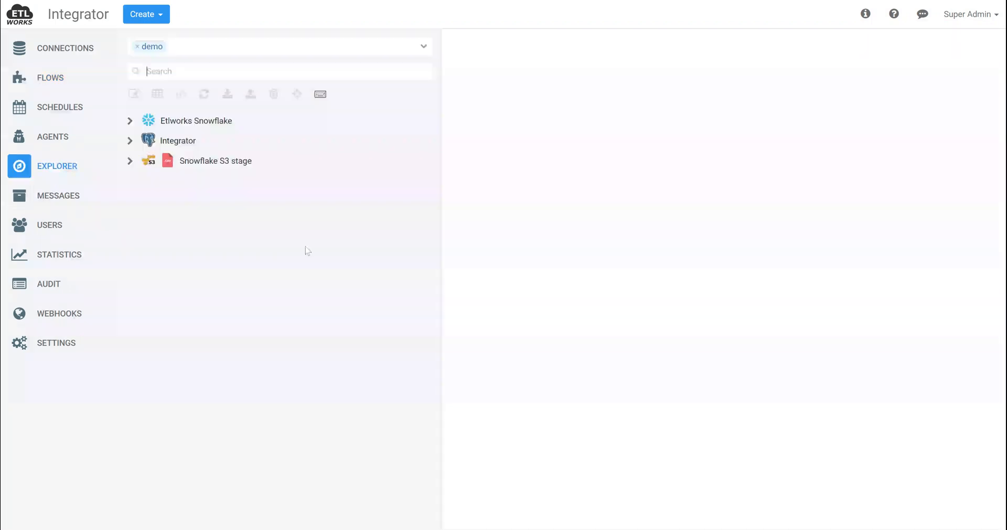
click(208, 166)
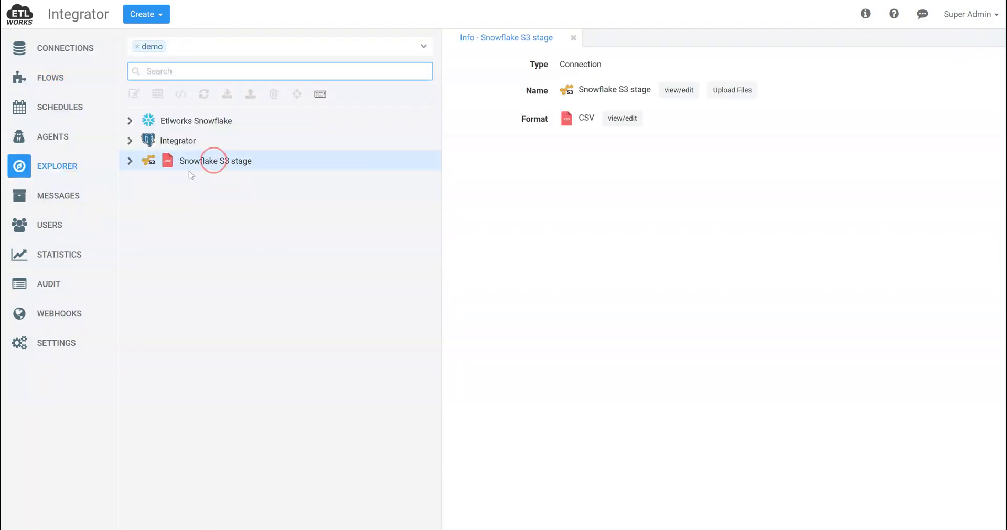
click(130, 167)
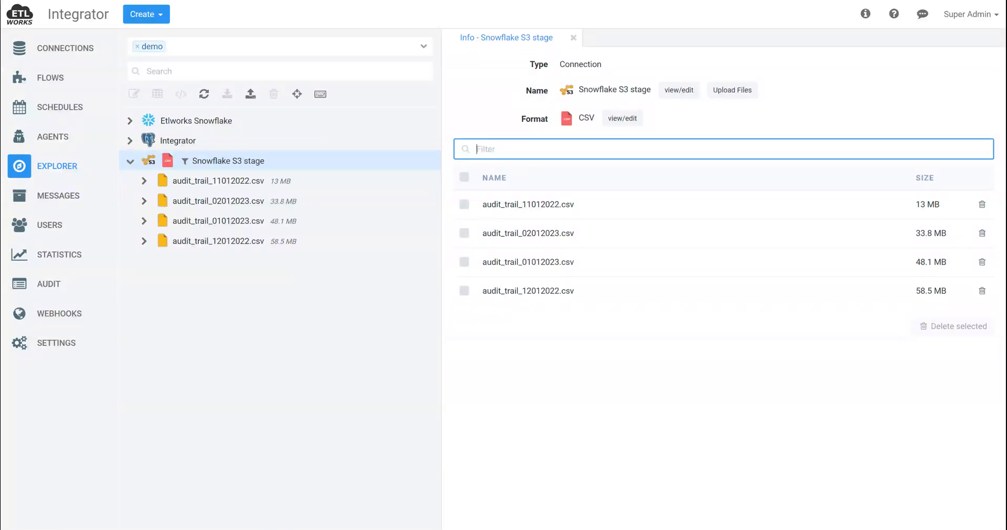
click(230, 183)
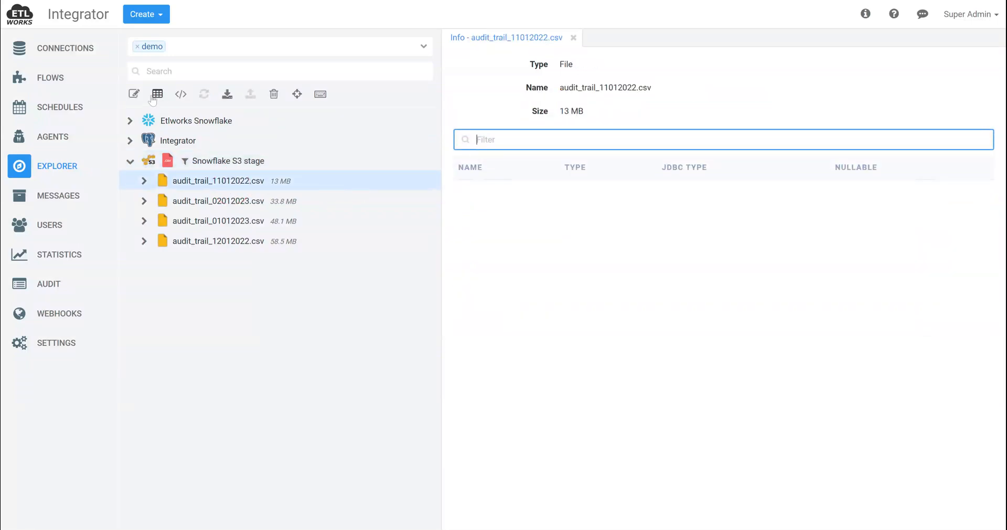
click(157, 95)
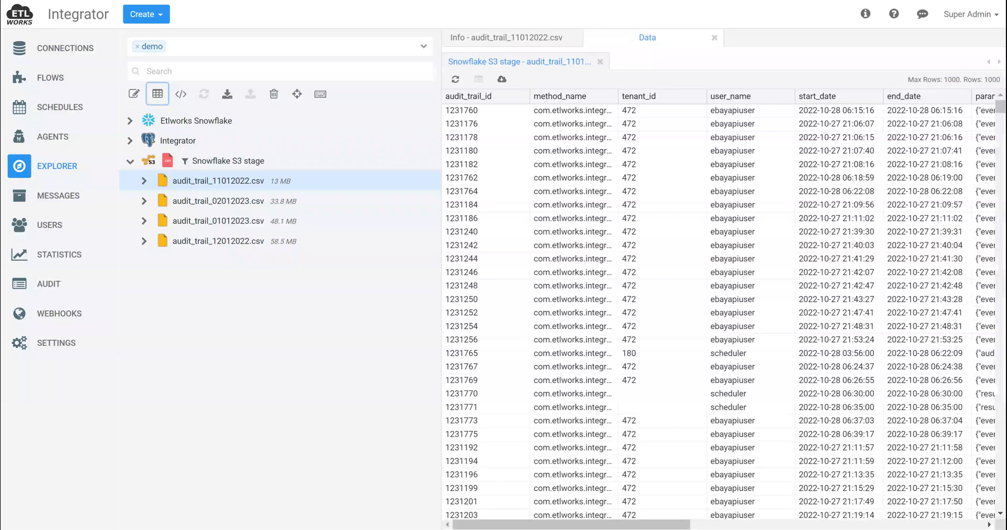
Open a SQL editor on the Integrator connection and load the most recent monthly intervals query from the history for review
click(247, 165)
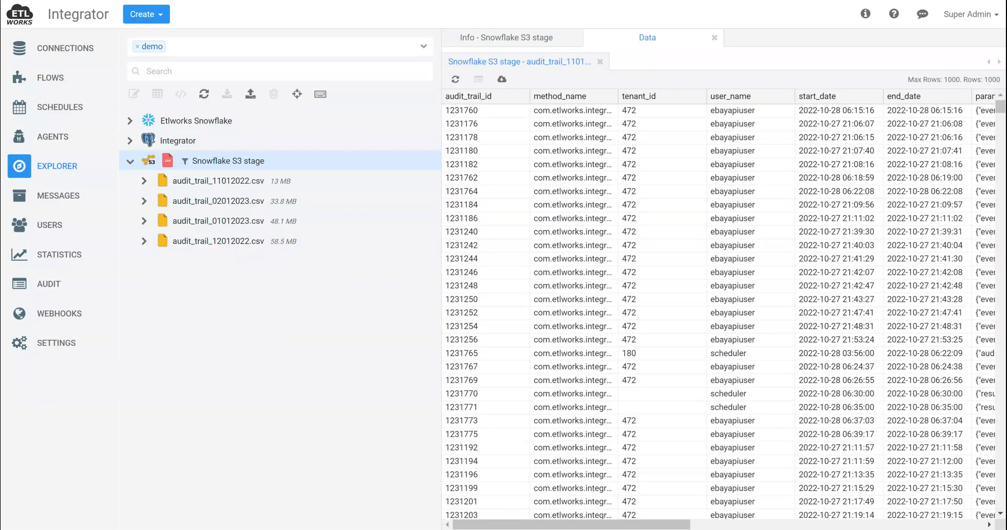
click(178, 141)
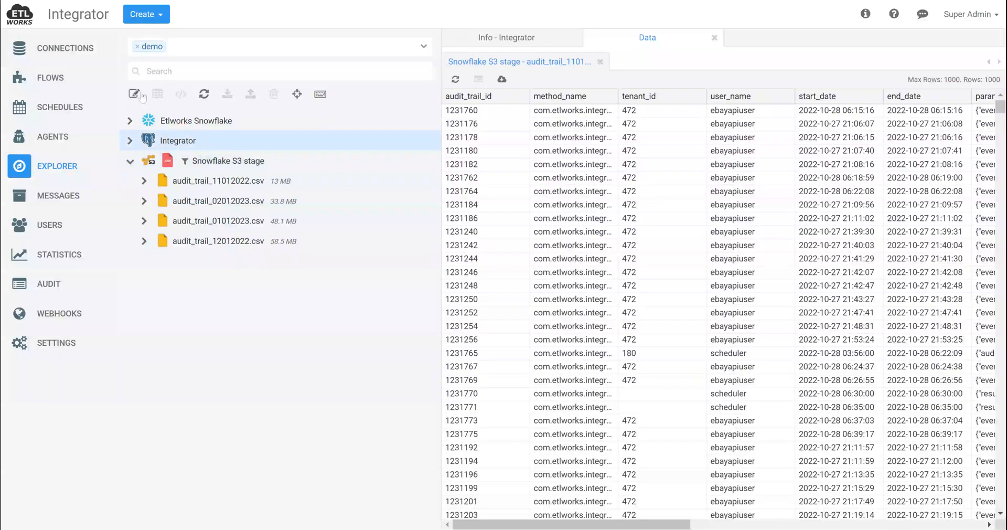
click(134, 93)
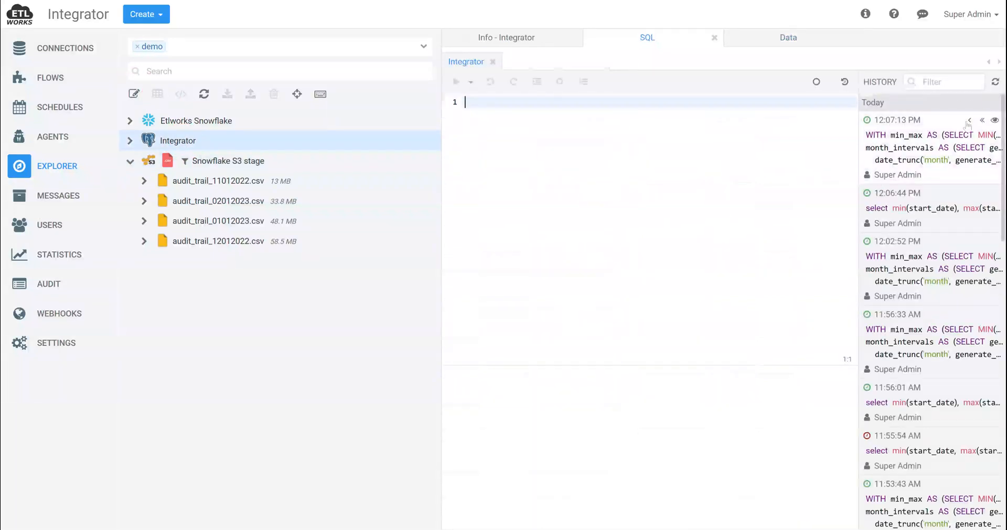
click(967, 128)
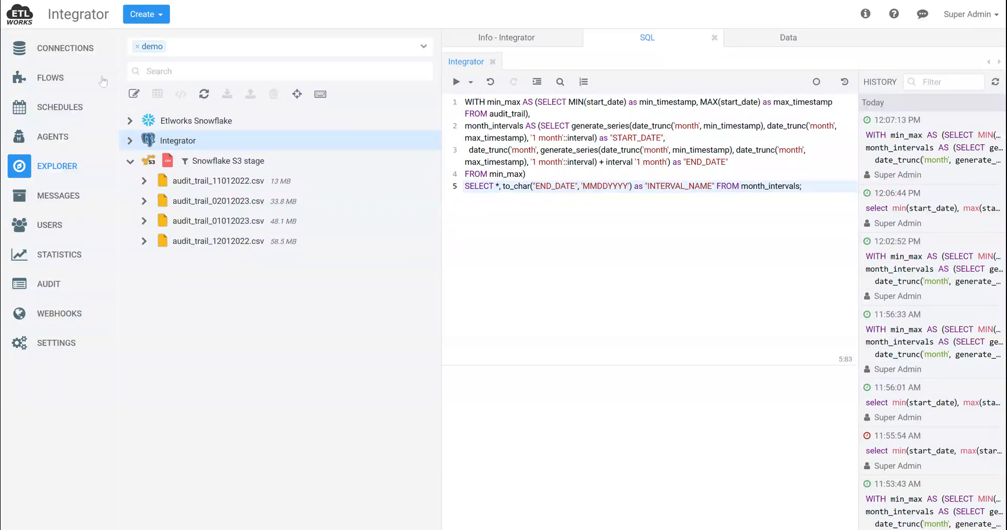
Create a new flow of type Bulk load files into Snowflake
click(48, 77)
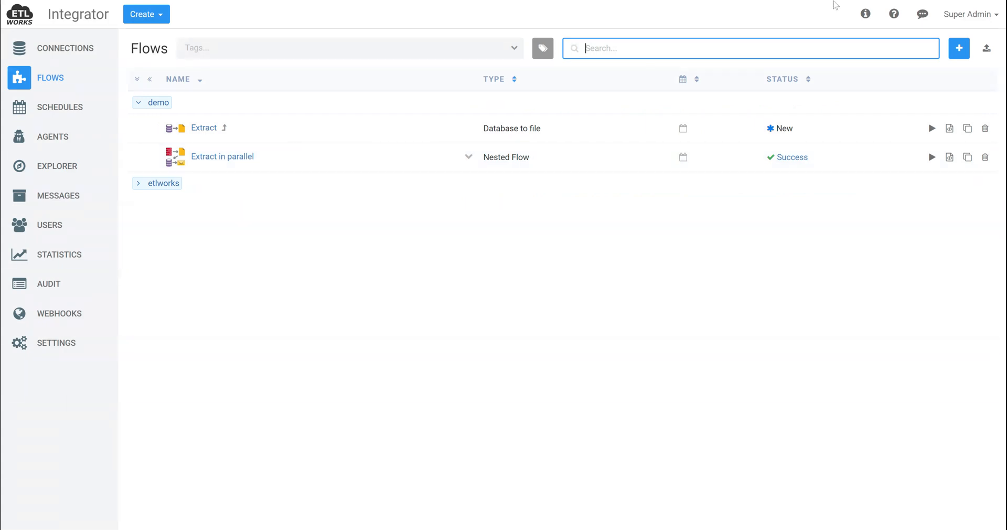
click(959, 48)
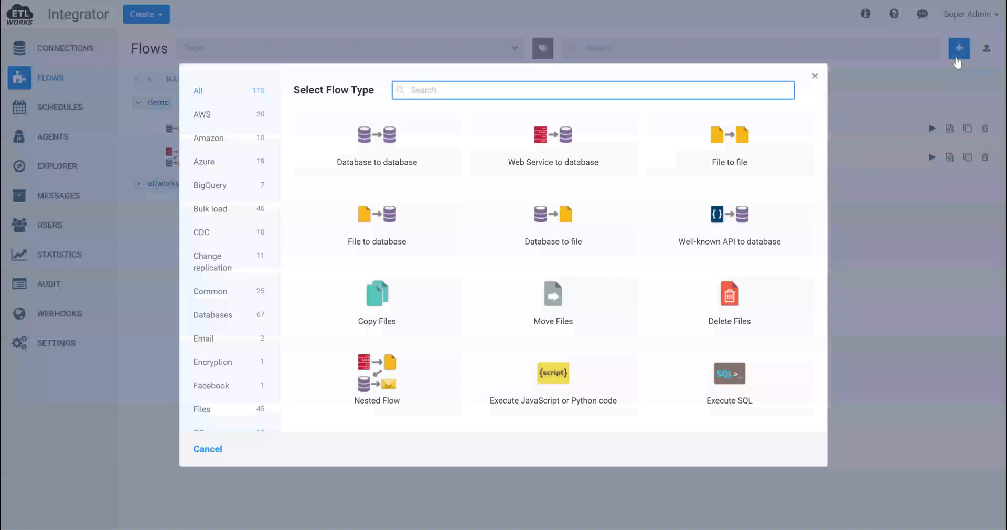
text(bulk)
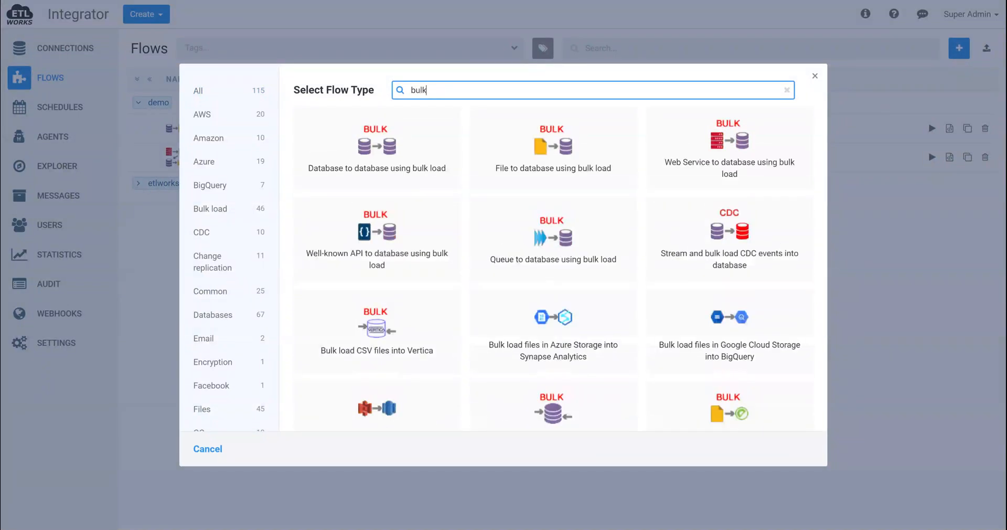
scroll(625, 336, down, 4)
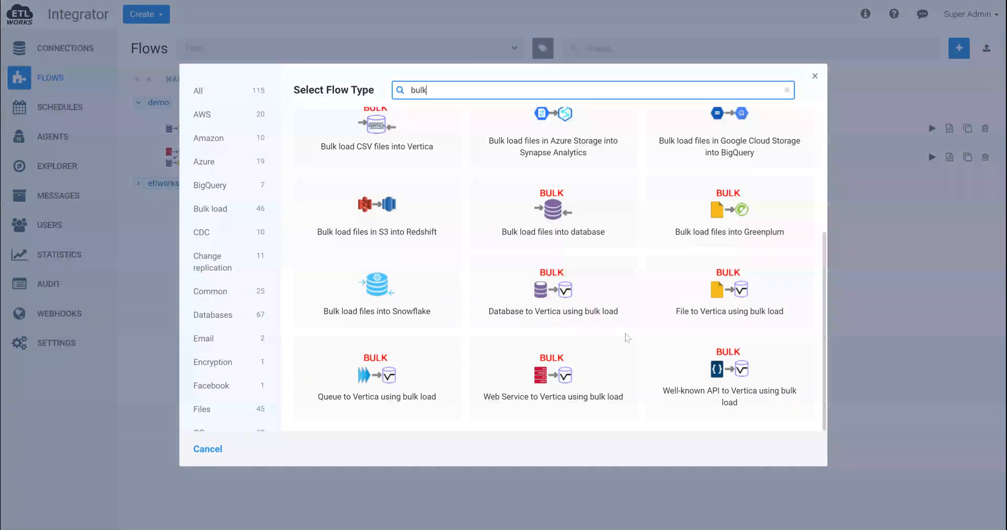
click(408, 304)
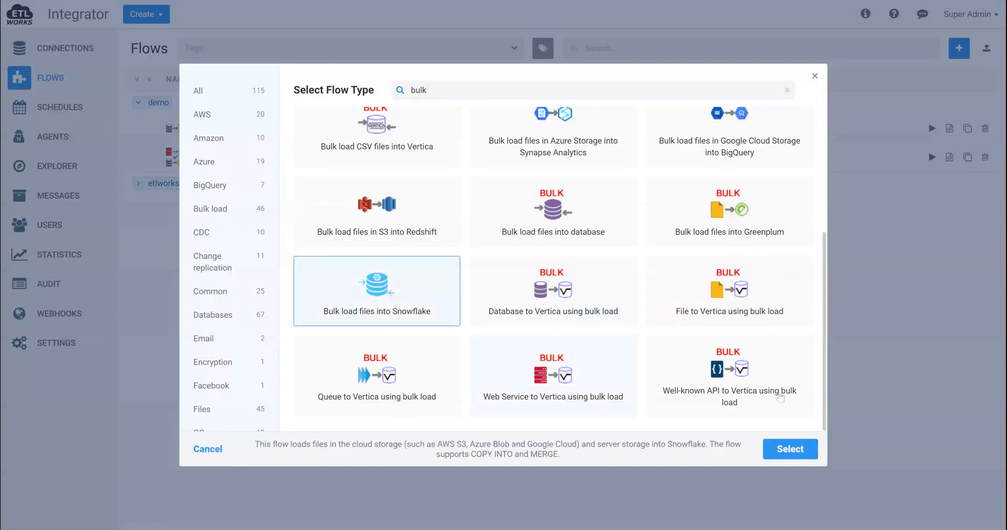
click(789, 449)
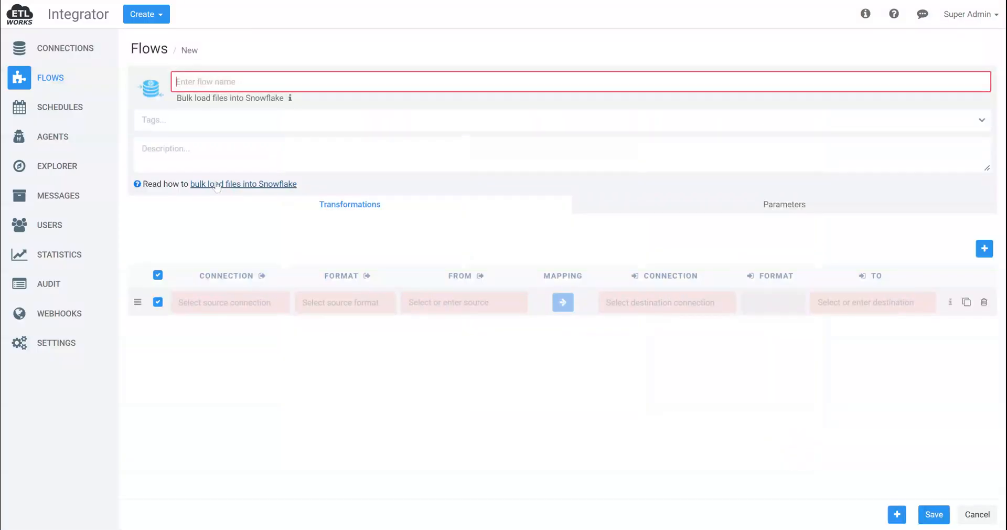
Name the new flow Bulk load and tag it demo
text(Bulk load)
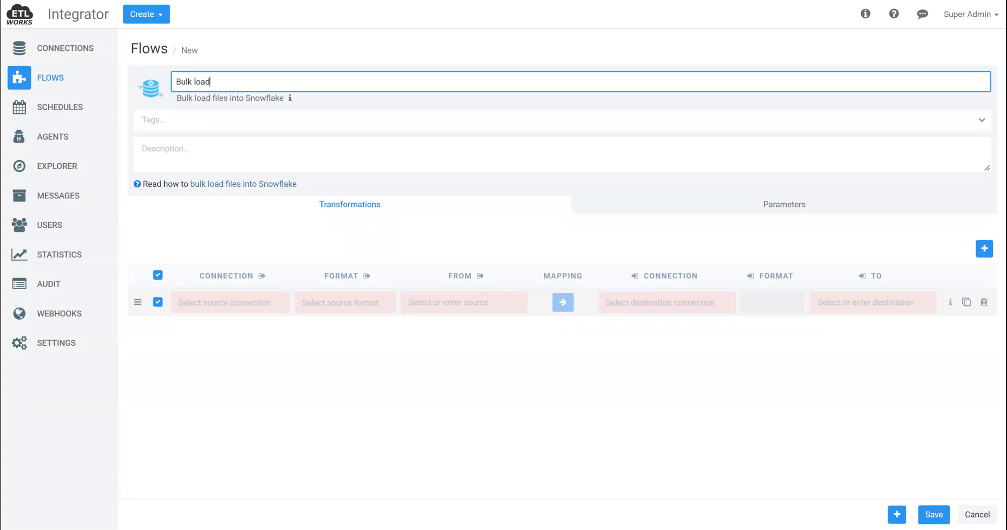
click(215, 120)
click(207, 132)
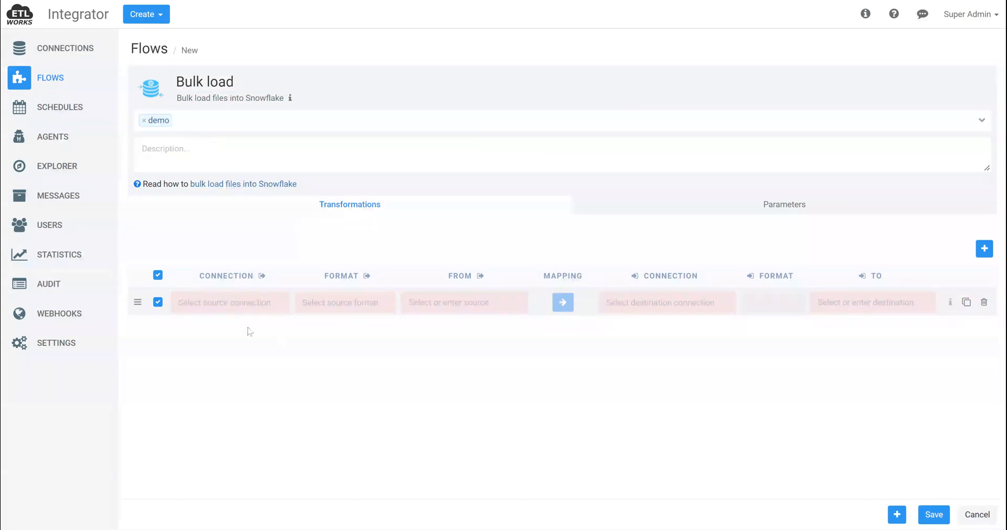
Set the transformation's source connection to Snowflake S3 stage and its source format to CSV
click(238, 305)
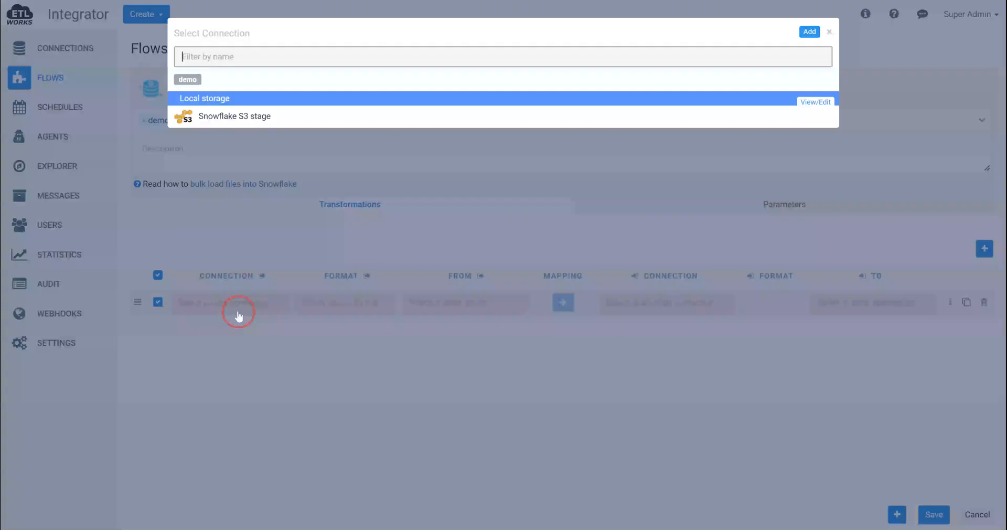
click(257, 127)
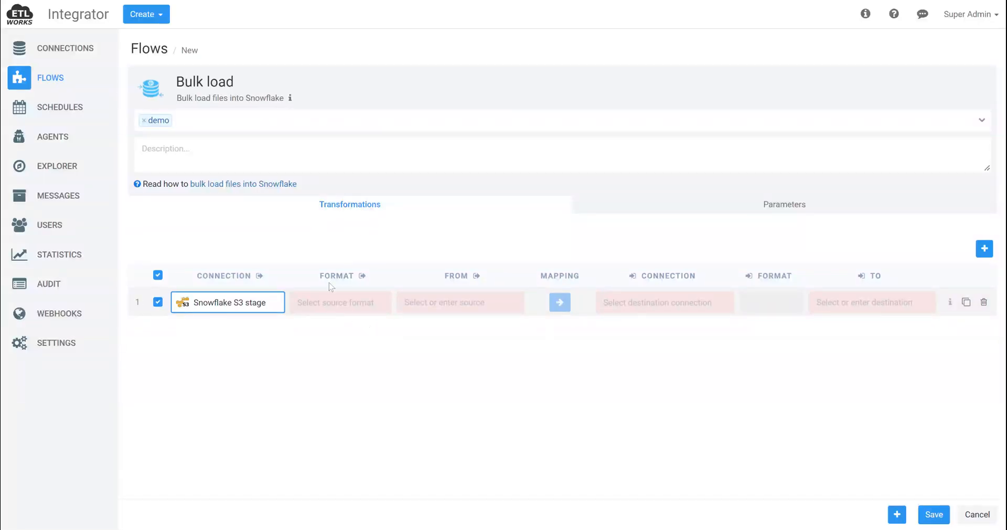
click(321, 303)
click(297, 94)
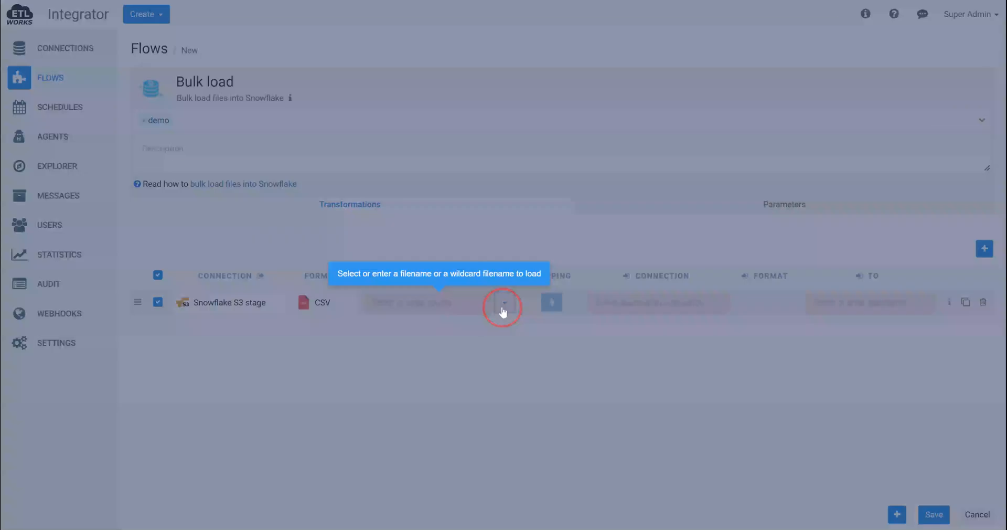
Set the transformation's source to the wildcard file name audit_trail_*.csv, starting from the existing audit_trail_11012022.csv file
click(503, 308)
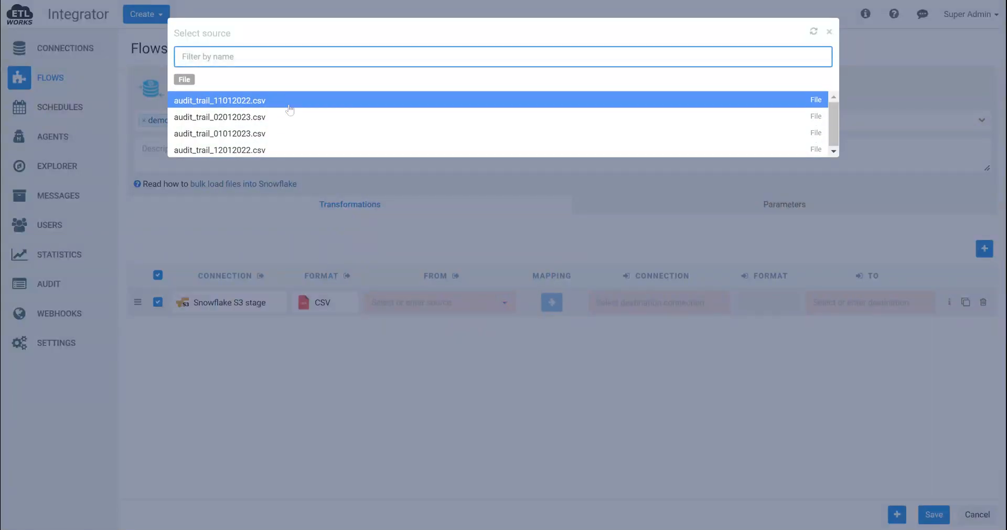
click(287, 103)
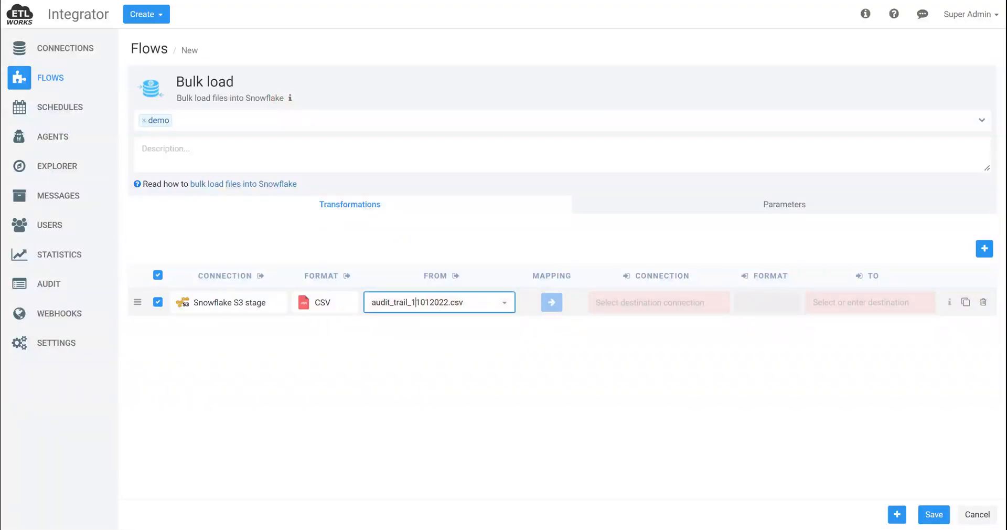
drag(412, 302, 448, 303)
text(*)
drag(446, 301, 367, 301)
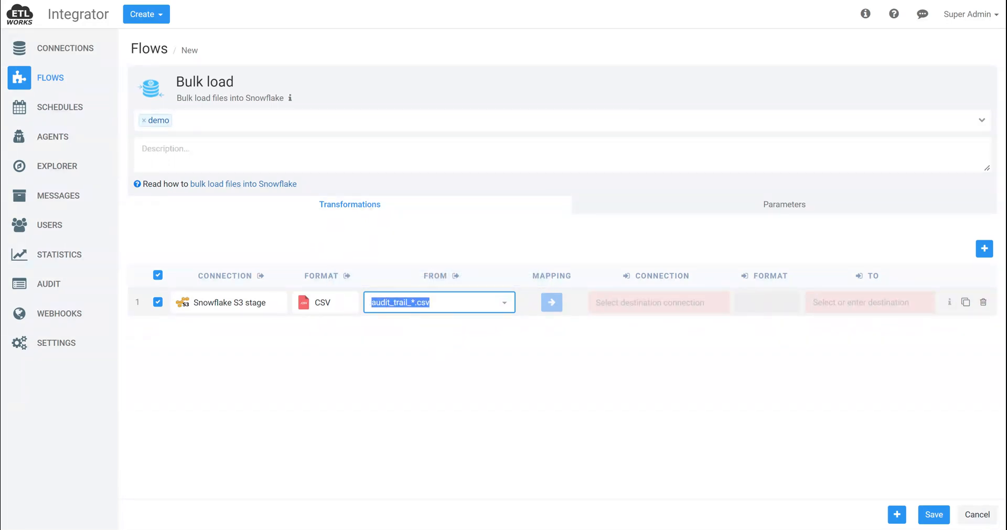
click(517, 372)
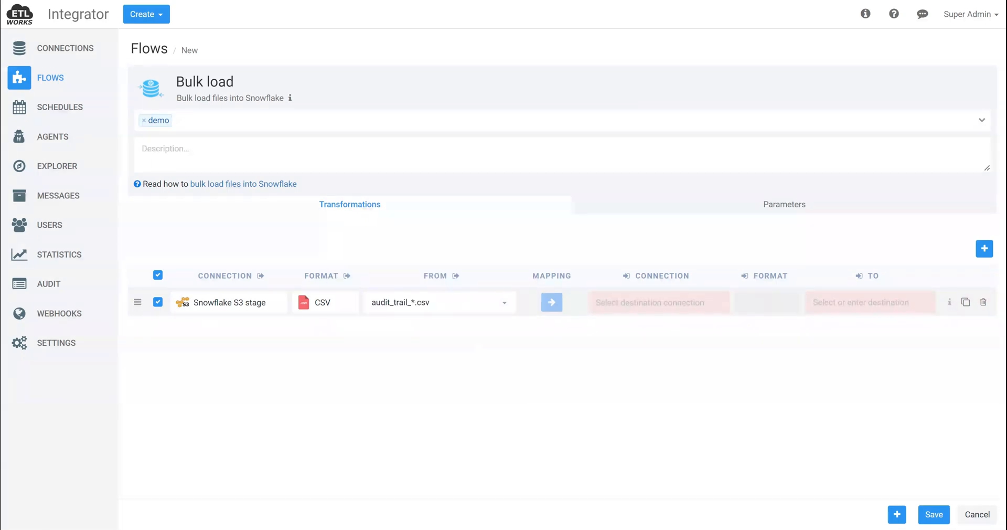
Set the destination connection to Etlworks Snowflake and the destination table to UTIL_DB.DEMO.AUDIT_TRAIL
click(651, 306)
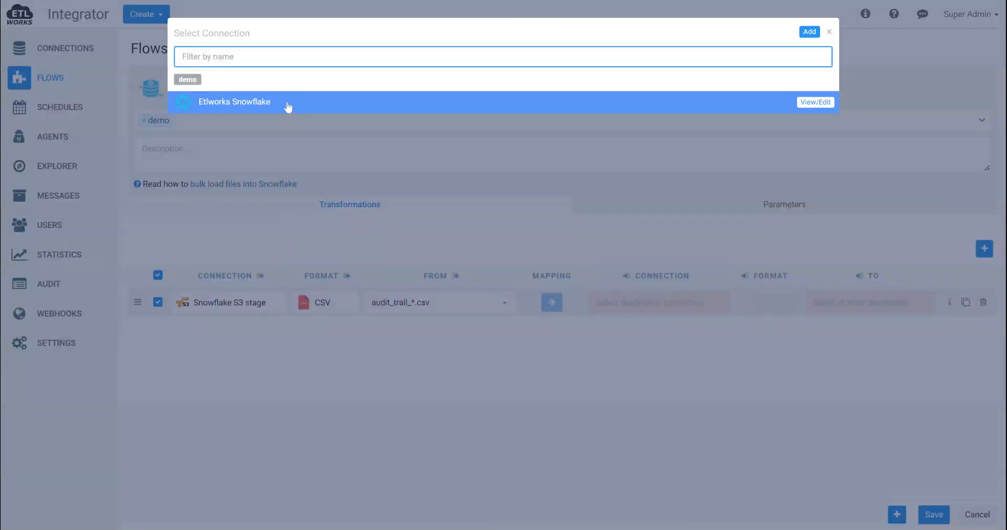
click(287, 101)
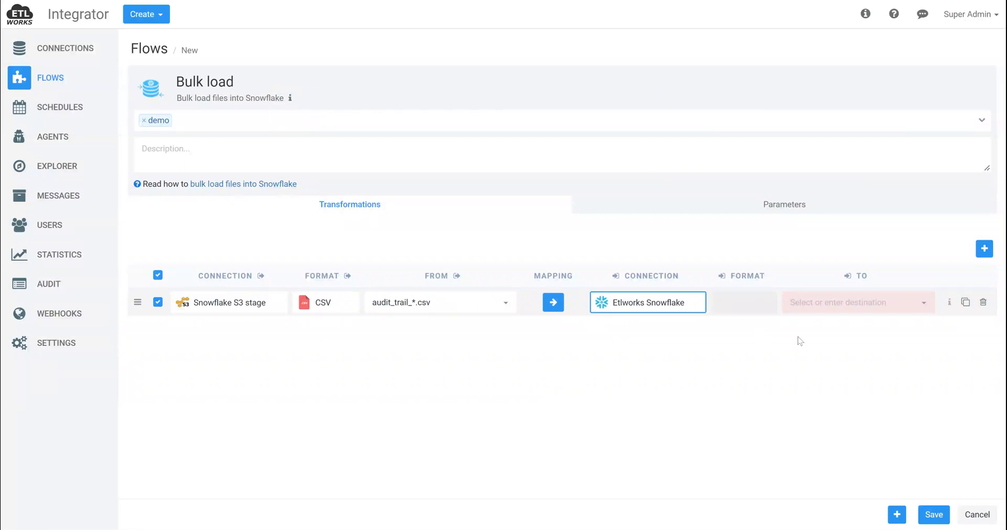
click(853, 303)
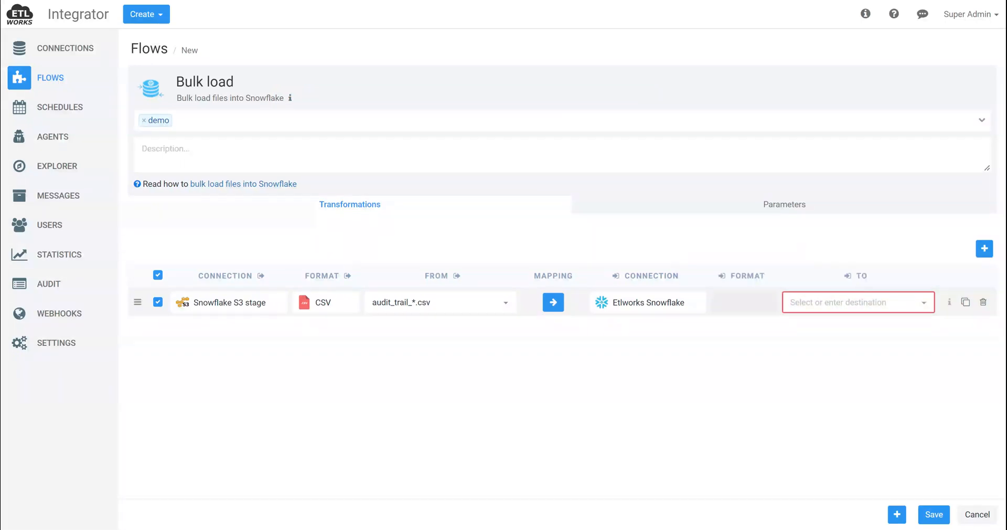
click(924, 303)
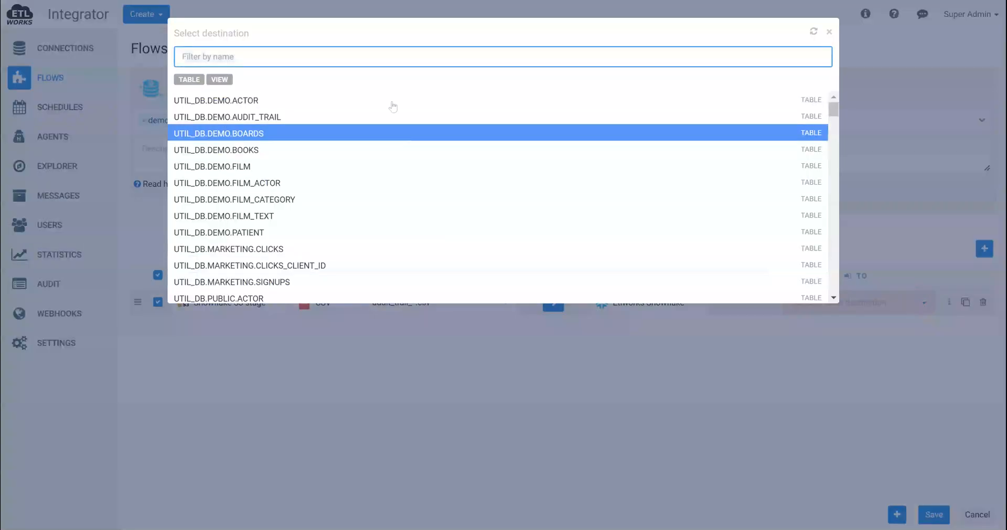
click(387, 100)
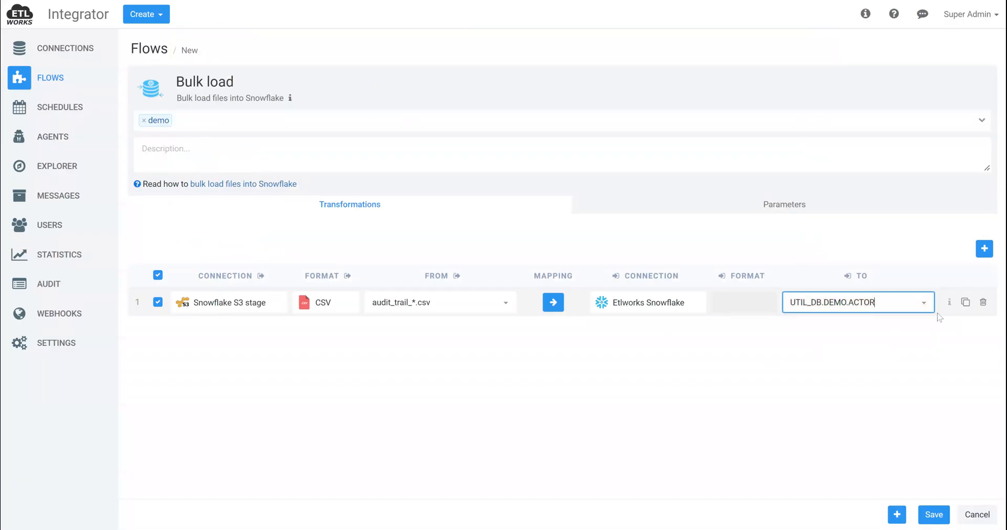
key(BackSpace)
key(BackSpace)
key(BackSpace)
key(BackSpace)
key(BackSpace)
text(AUDIT_TRAIL)
click(829, 424)
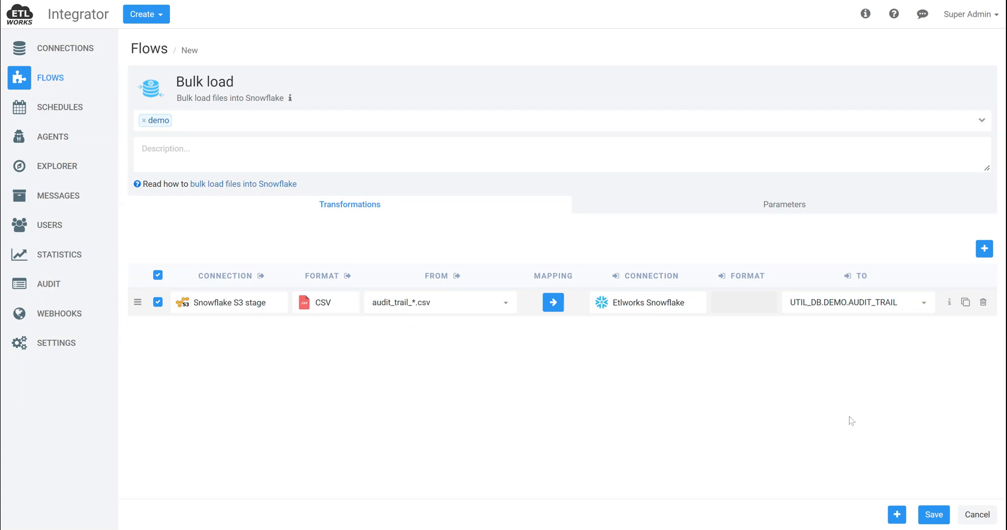
Enable Log each executed SQL statement in the parameters of the Snowflake S3 stage to Etlworks Snowflake transformation
click(553, 303)
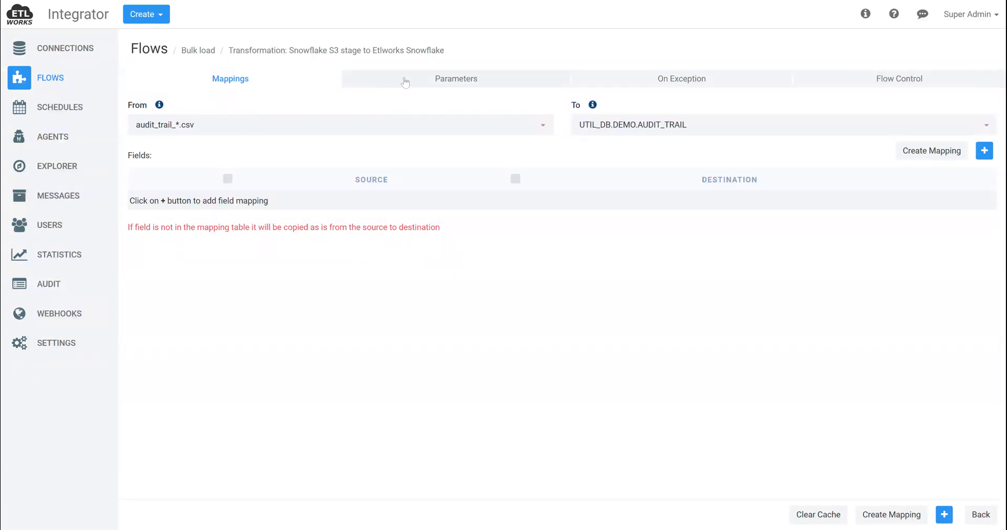
click(405, 80)
scroll(472, 283, down, 5)
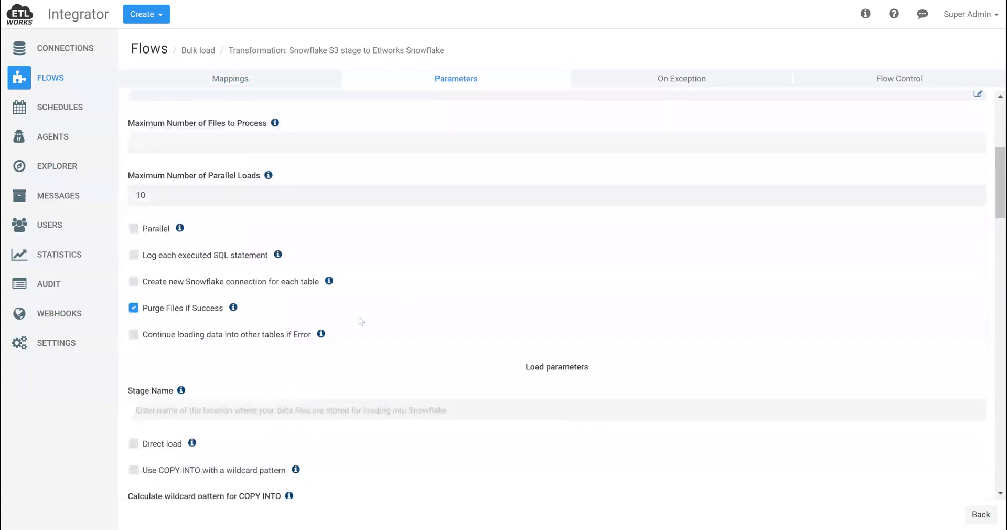
click(231, 259)
Enable Direct load and Use COPY INTO with a wildcard pattern in the load parameters, and return to the Bulk load flow
scroll(435, 281, down, 1)
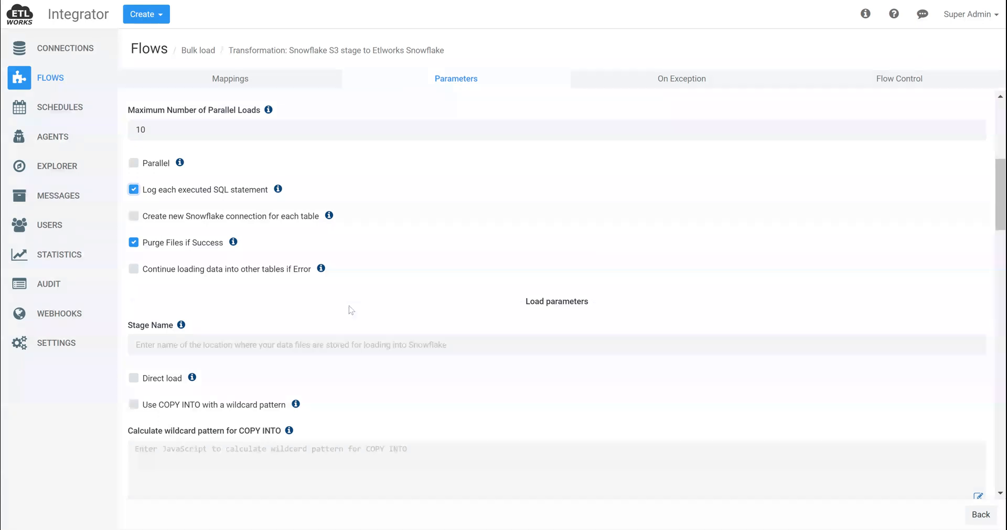
scroll(394, 299, down, 2)
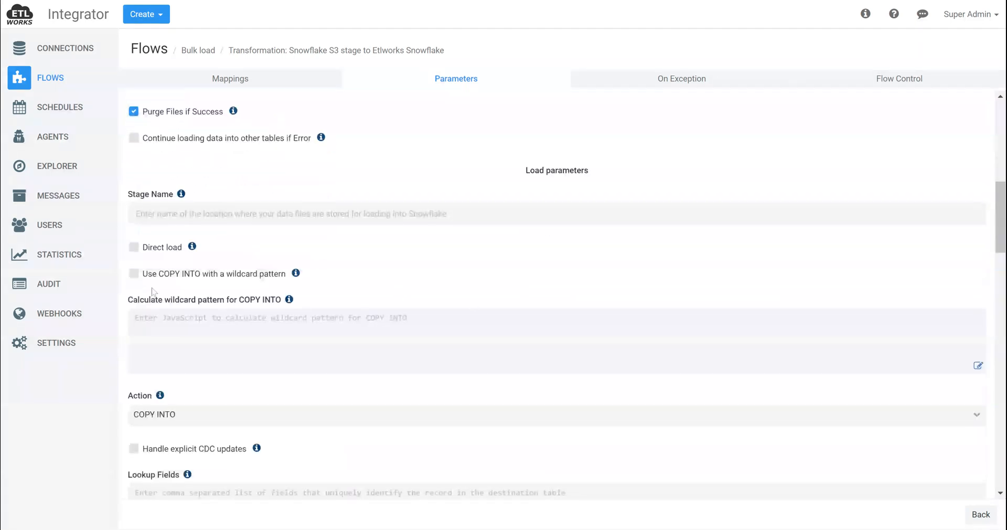
click(165, 249)
click(182, 275)
click(979, 518)
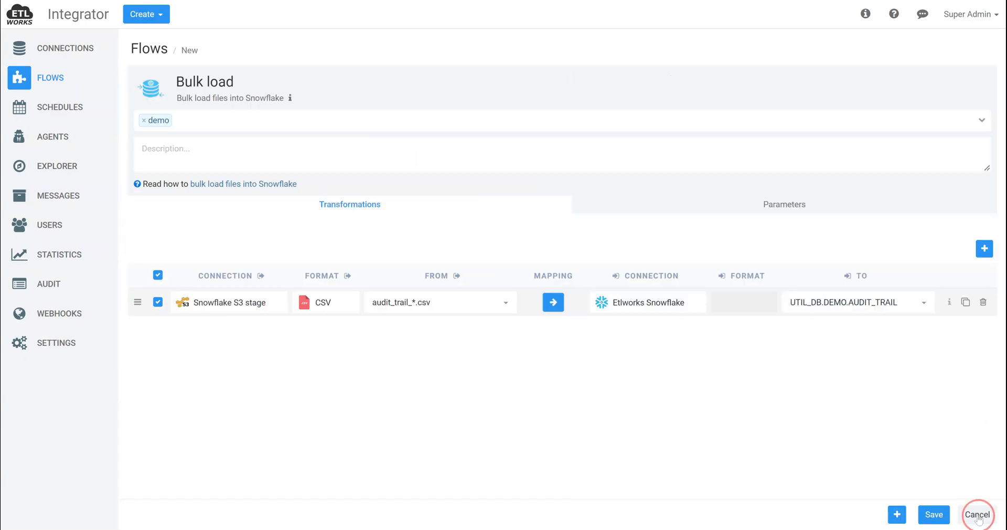
Save the Bulk load flow and run it from the flow list
click(936, 516)
click(931, 128)
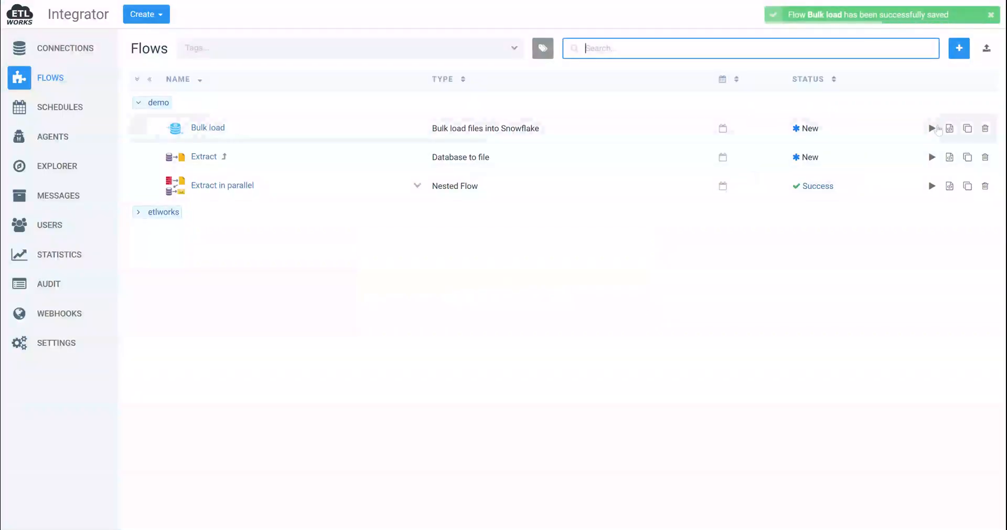
click(635, 355)
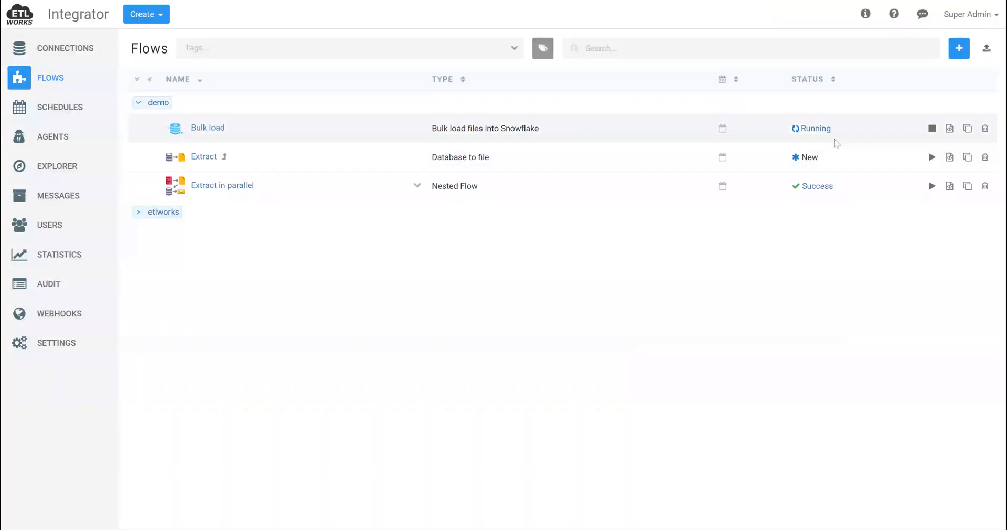
Examine the console output of the Bulk load run, checking the CREATE TABLE and COPY INTO statements
click(814, 129)
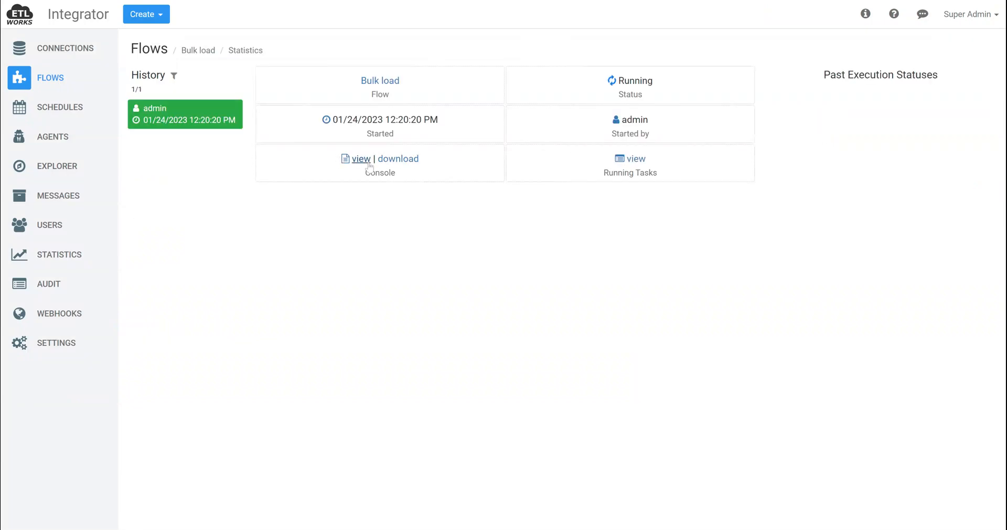
click(357, 160)
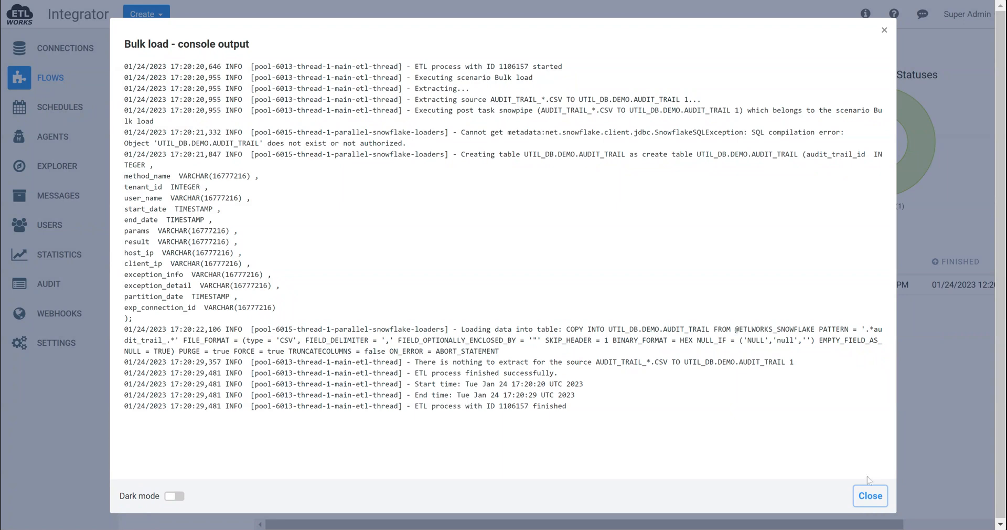
click(870, 495)
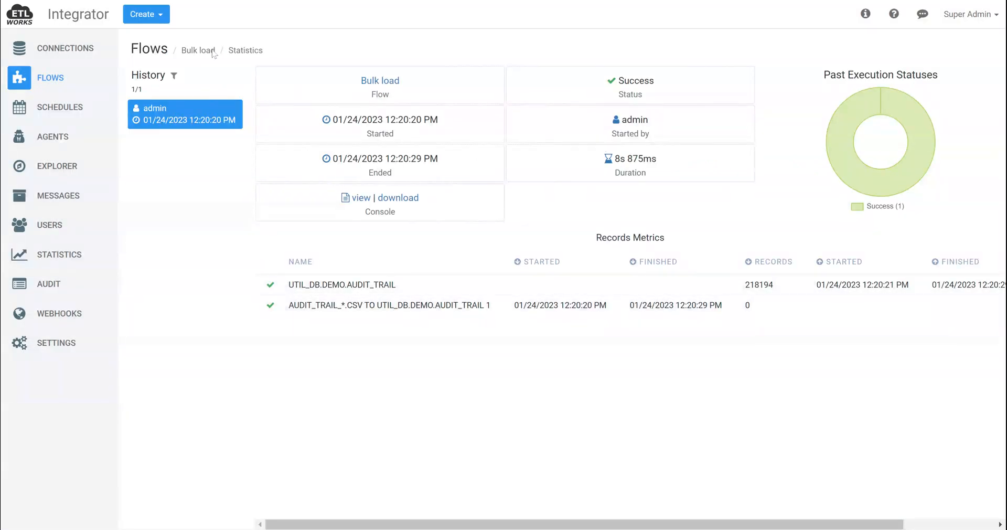
click(362, 198)
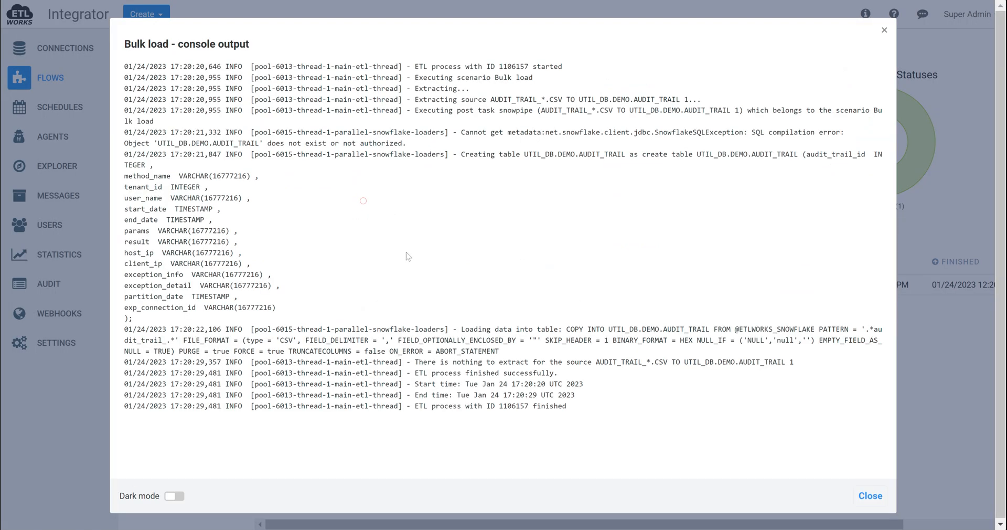
key(Tab)
drag(862, 329, 177, 341)
drag(642, 154, 605, 329)
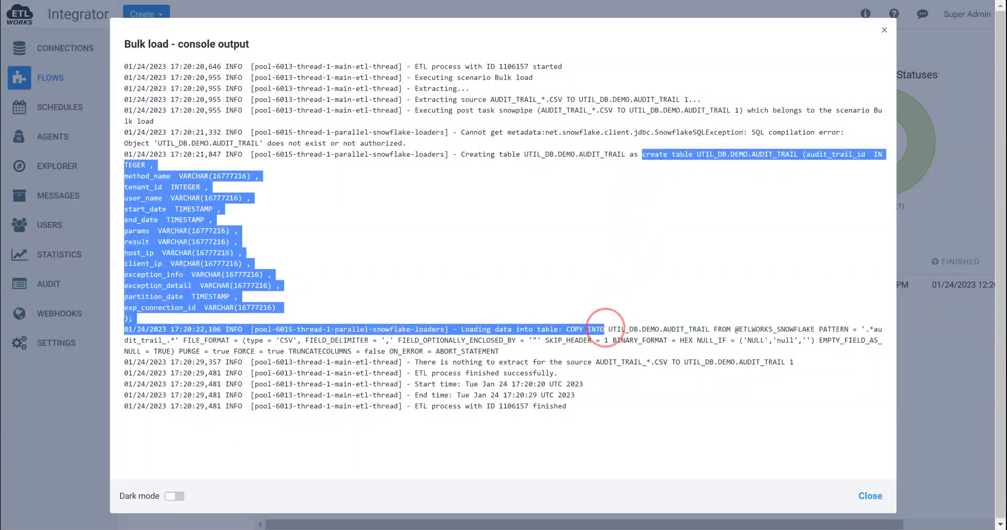
click(870, 496)
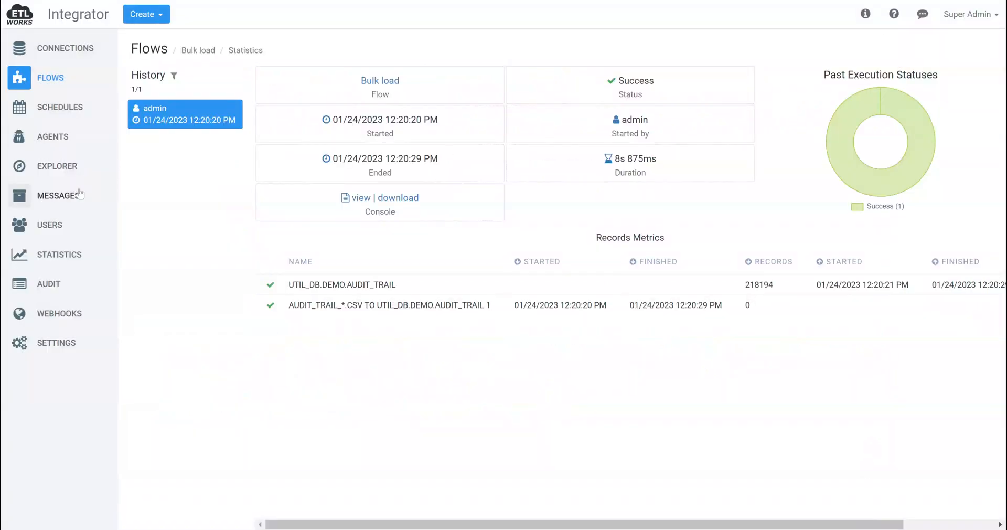
Display the data of the AUDIT_TRAIL table in the DEMO schema of UTIL_DB under Etlworks Snowflake in Explorer
click(58, 166)
click(192, 122)
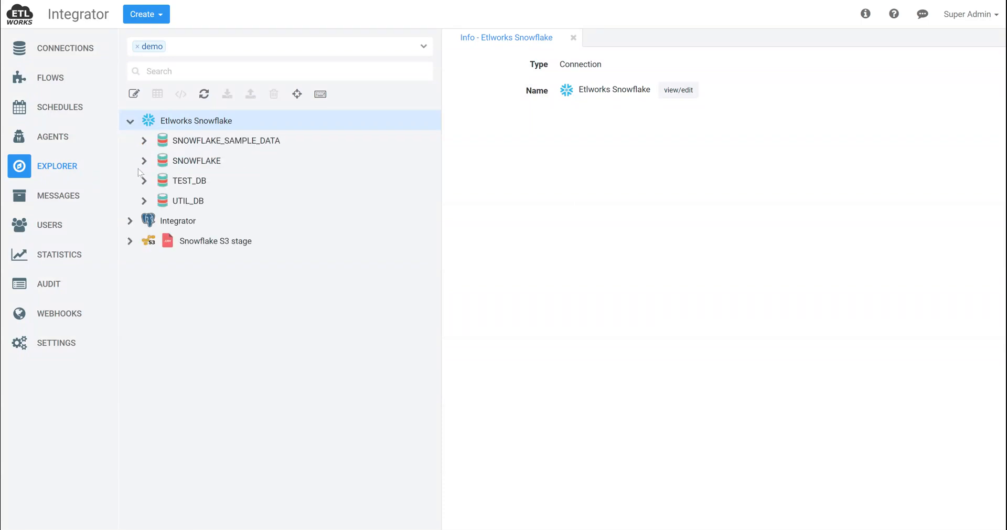
click(143, 201)
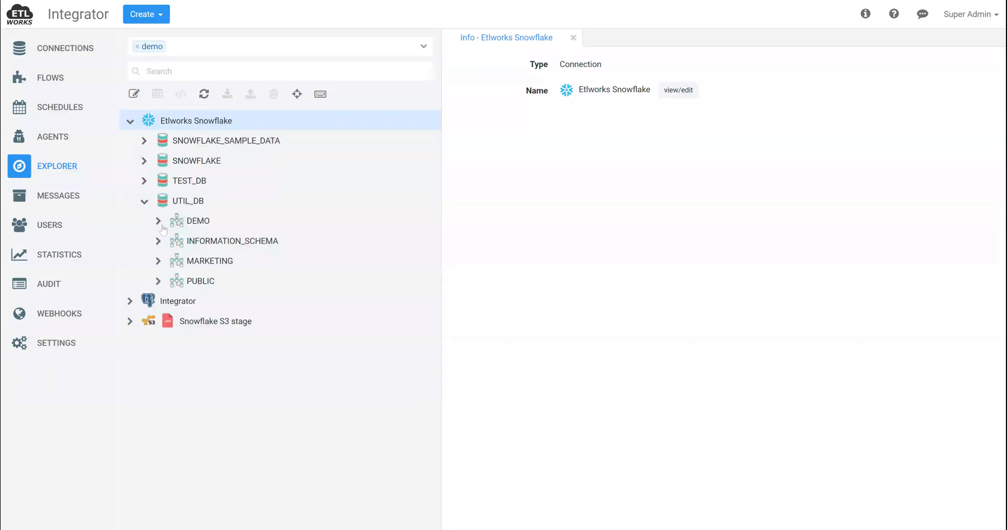
click(158, 221)
click(173, 241)
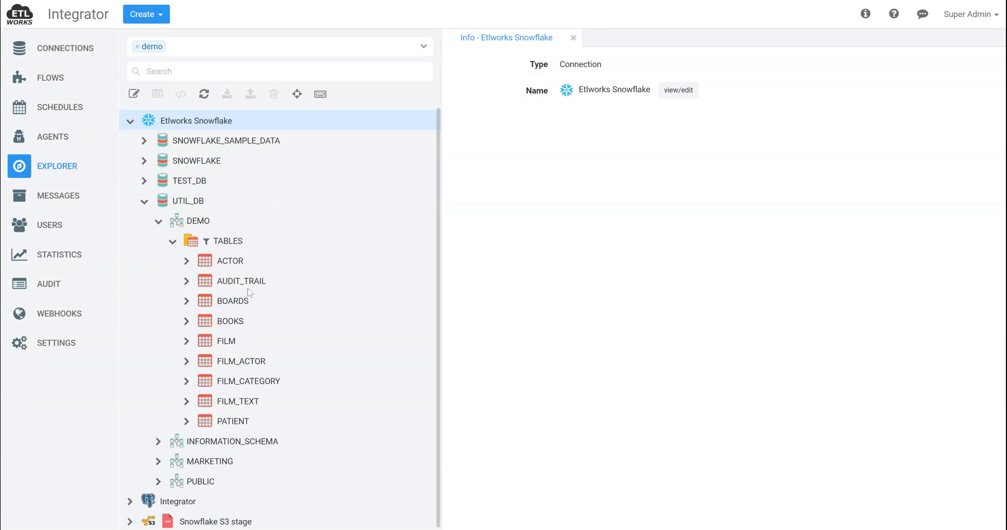
click(246, 283)
click(157, 95)
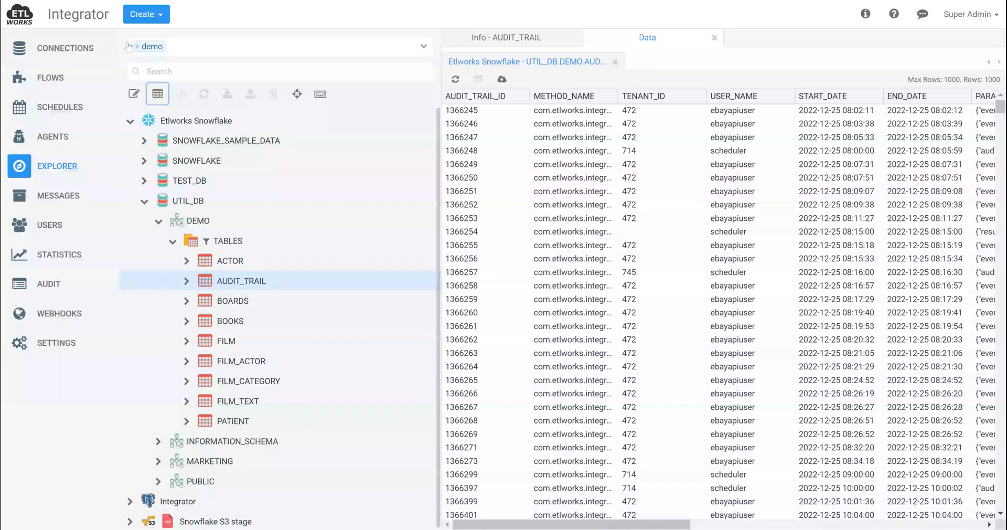
Review the loop script and loop threads of the Extract step in the Extract in parallel flow, and return to the flow list
click(39, 78)
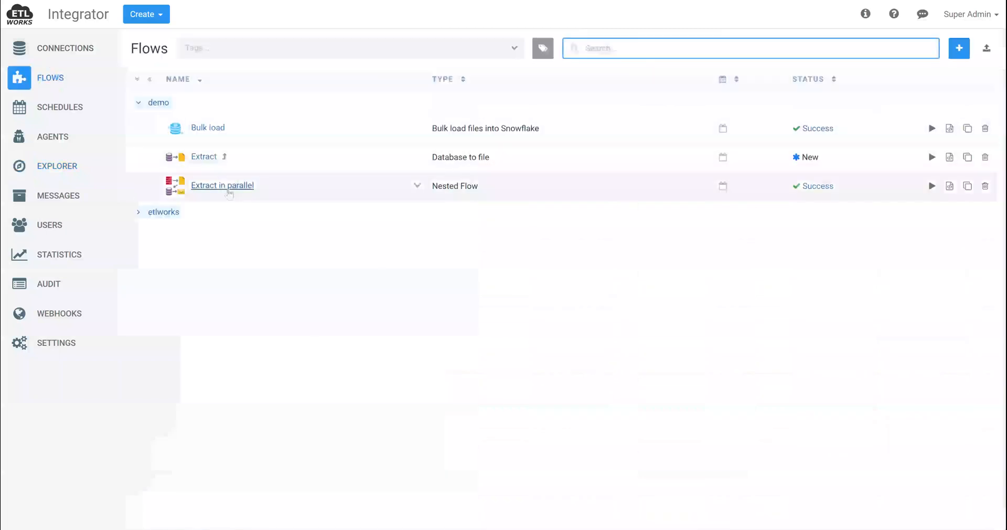
click(226, 186)
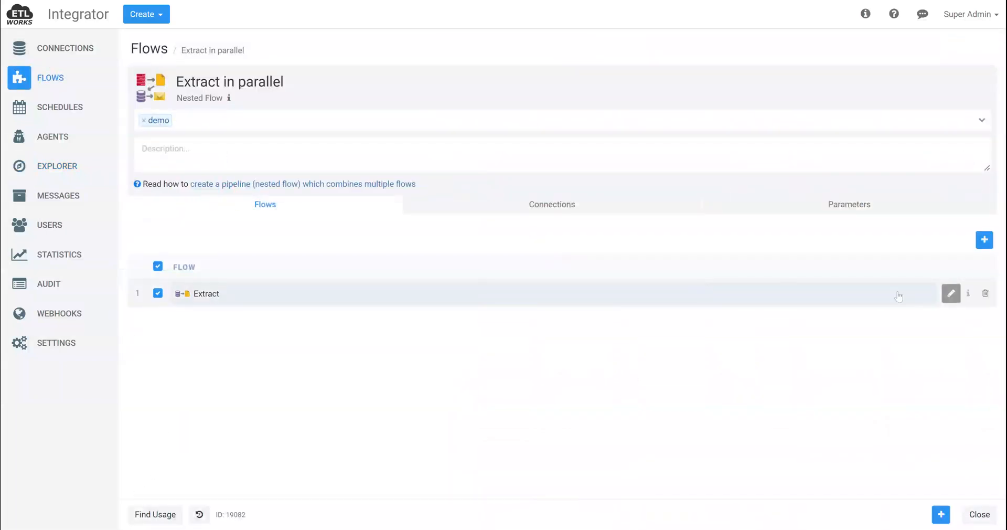
click(951, 293)
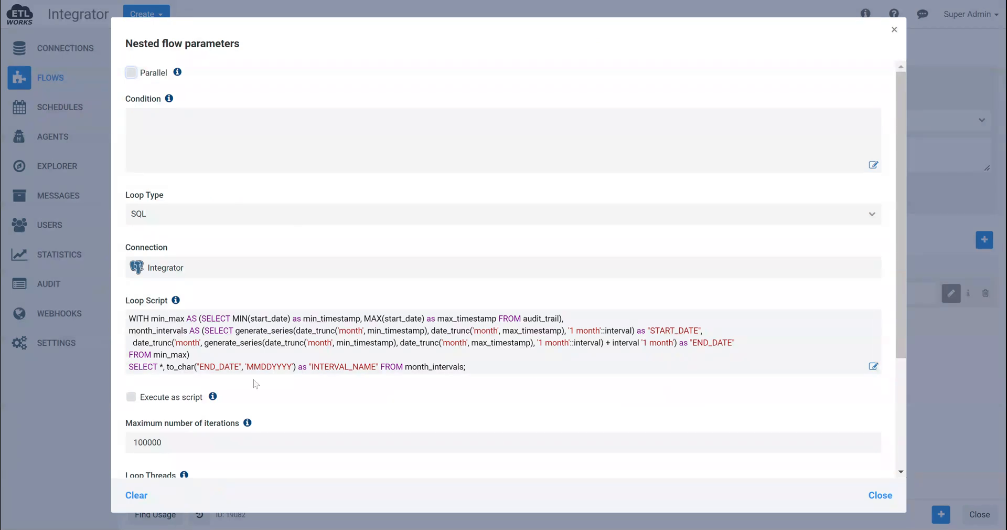
click(411, 365)
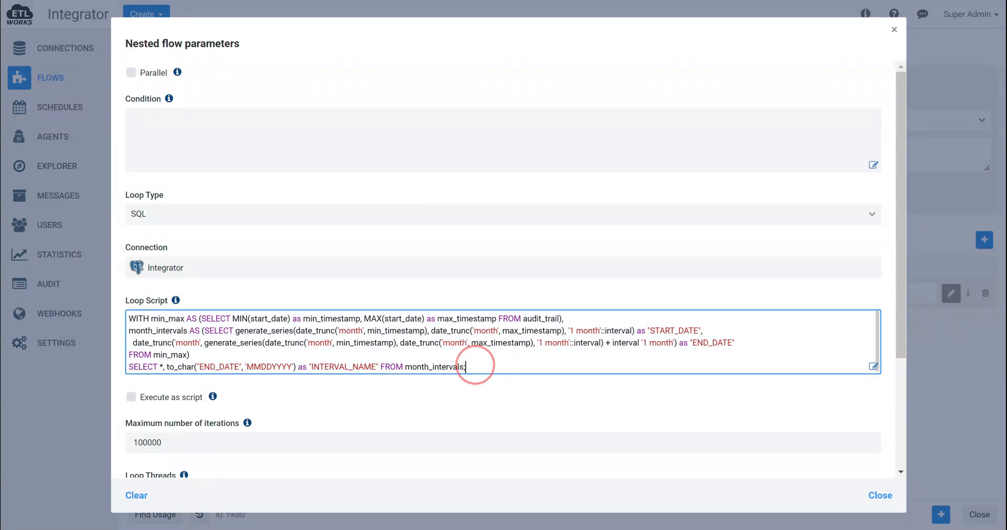
click(540, 354)
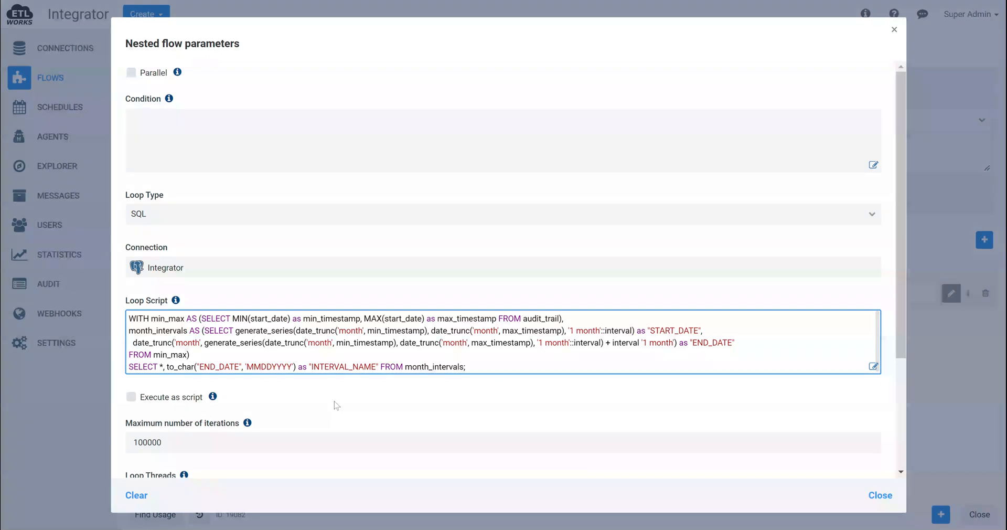
scroll(336, 407, down, 3)
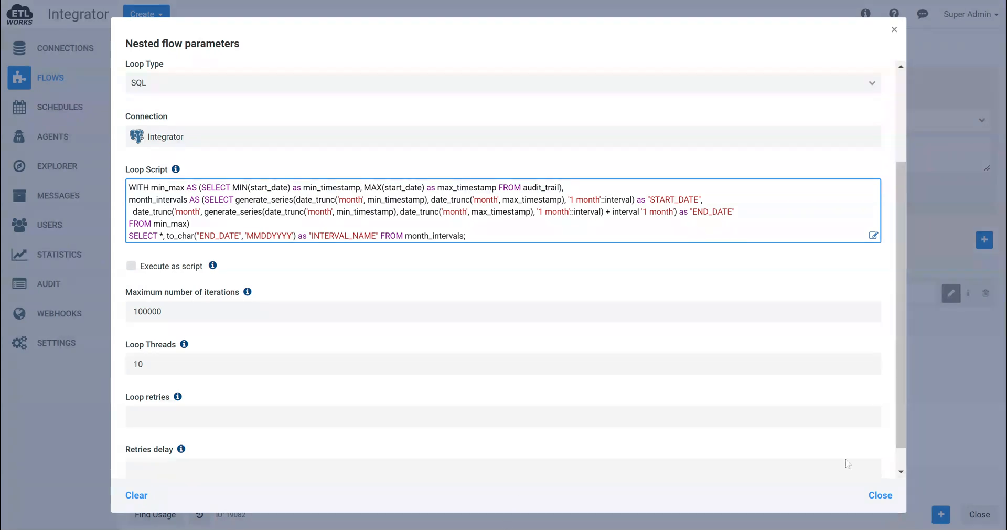
click(876, 496)
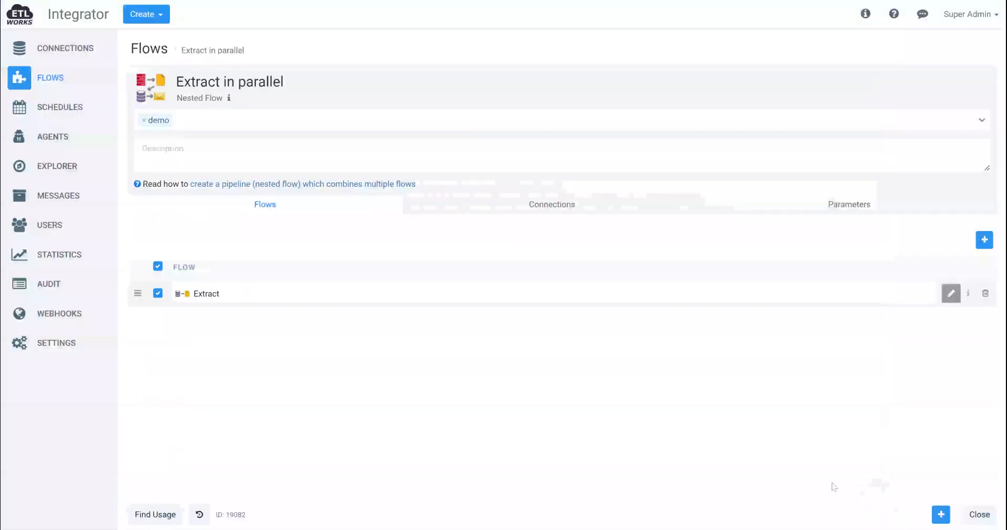
click(977, 515)
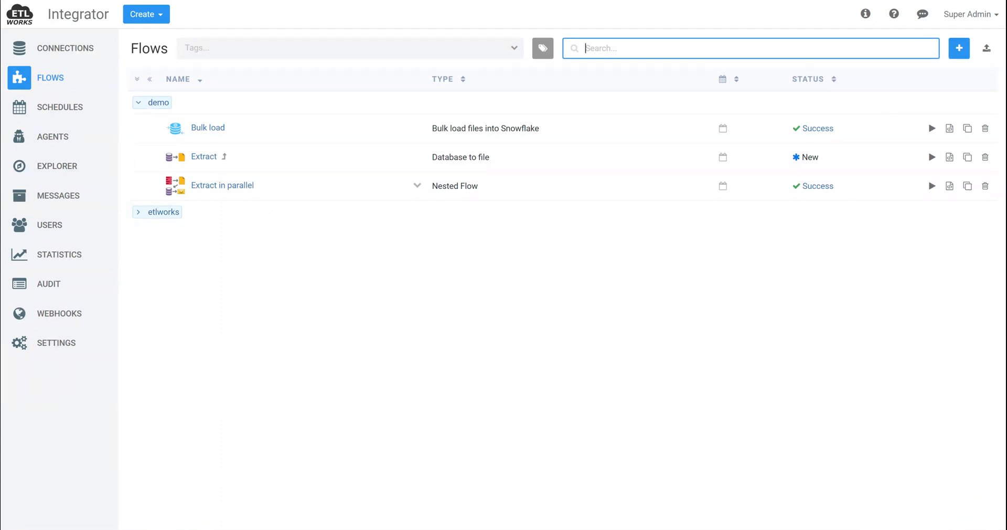
Review the transformation of the Bulk load flow and return to the flow list
click(207, 129)
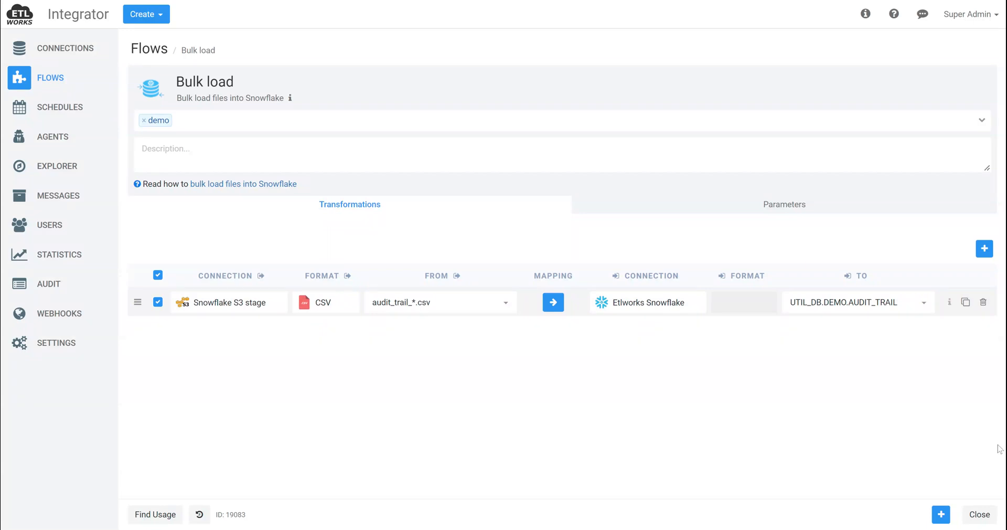
click(976, 516)
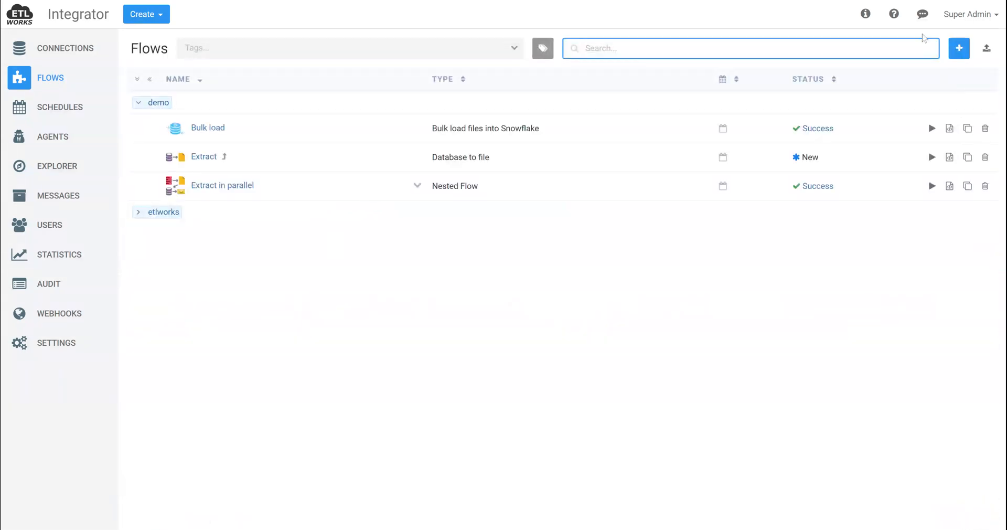
click(827, 84)
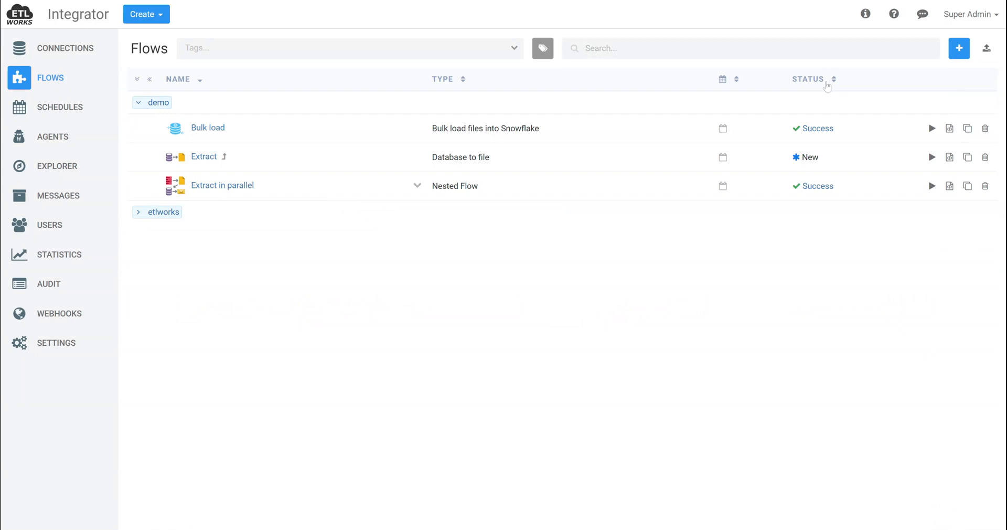